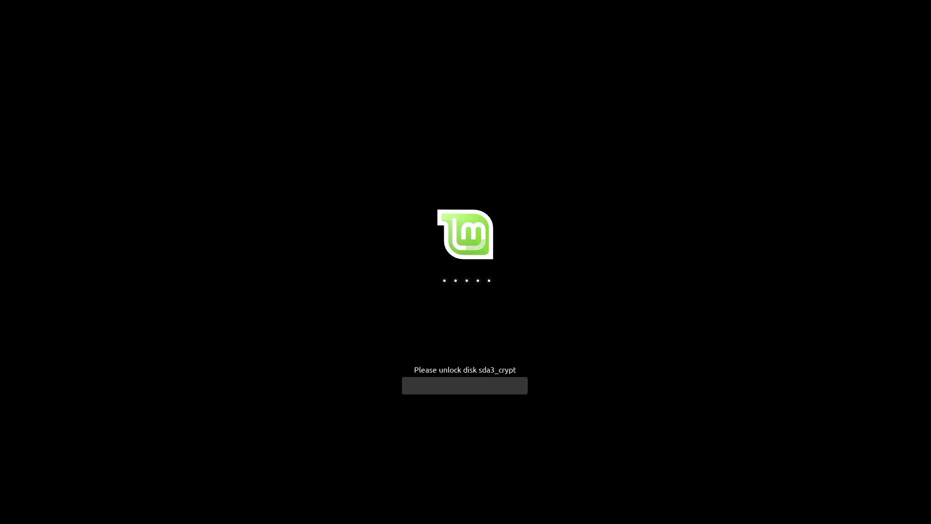
Step: Enter the seven-character passphrase to unlock the encrypted disk sda3_crypt
text(*******)
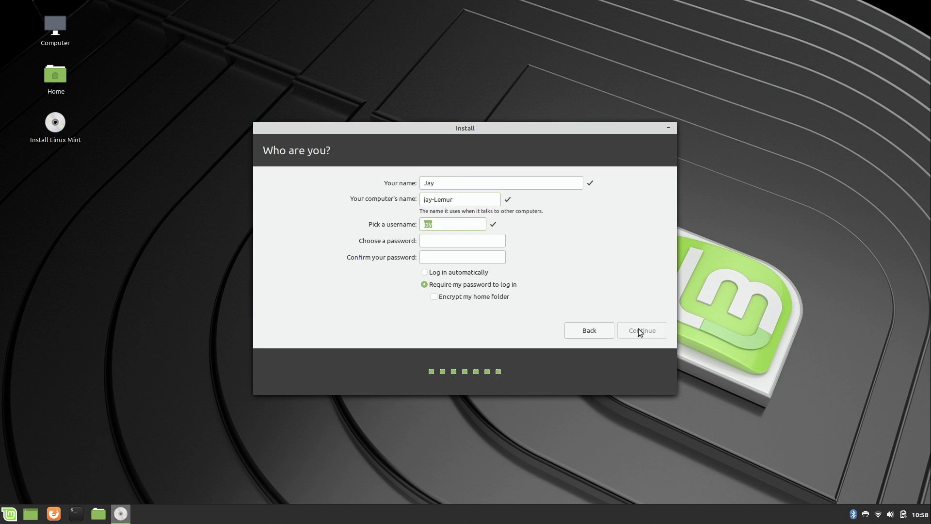
Step: Fill in the account password and start installing Linux Mint
text(********)
click(640, 330)
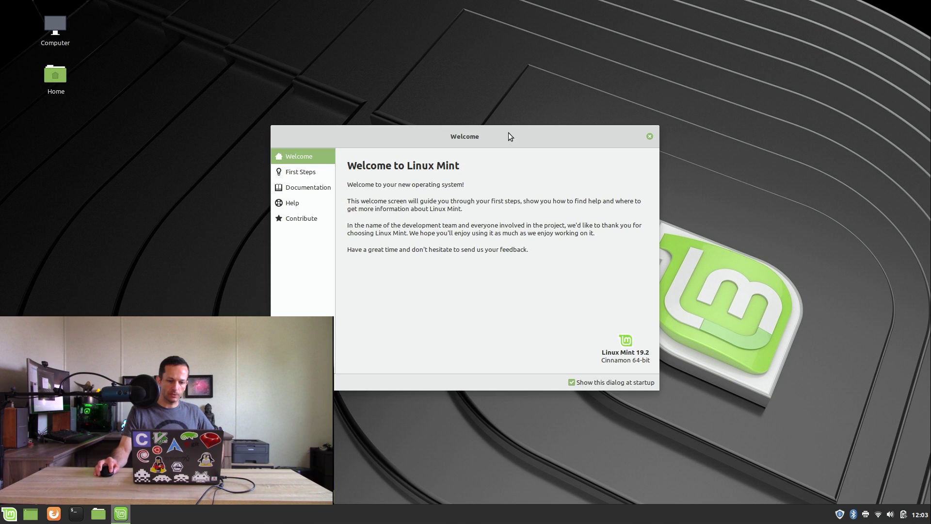
Step: Browse the First Steps and Documentation pages, then close the Welcome Screen
click(317, 175)
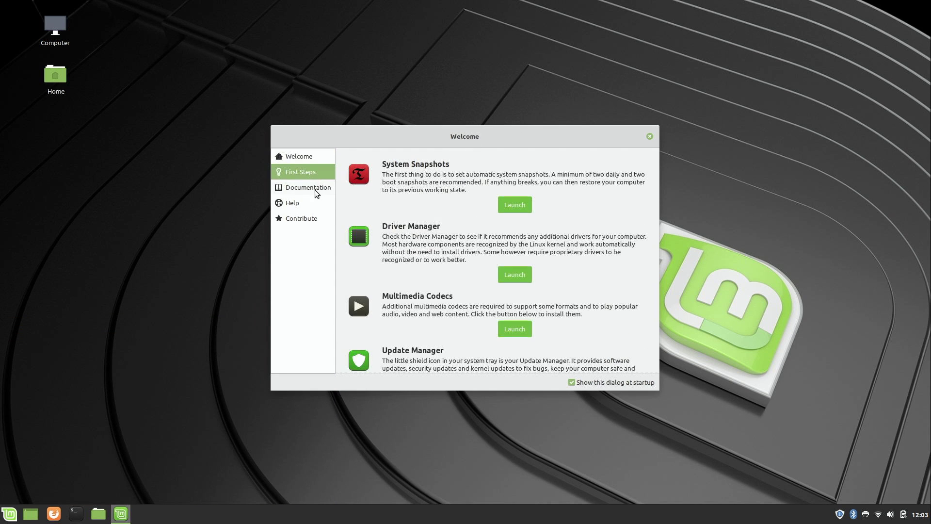
click(315, 188)
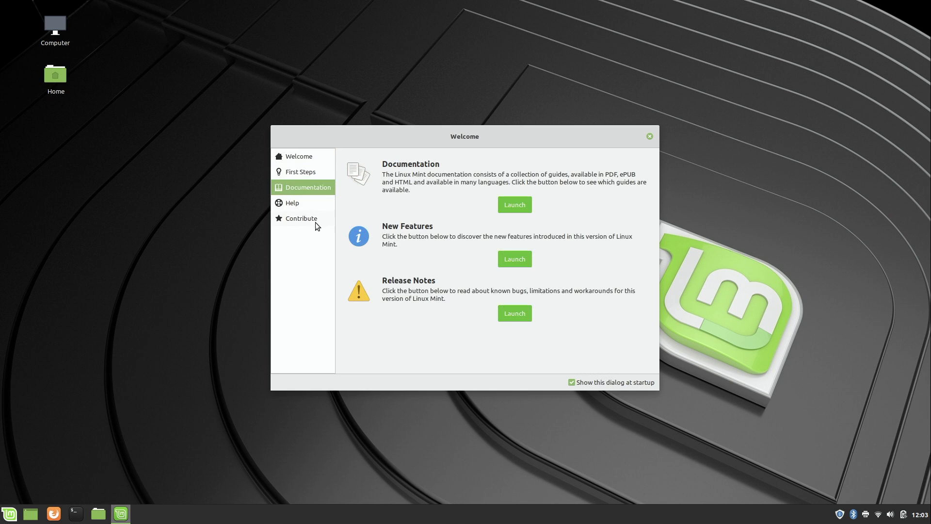
click(307, 176)
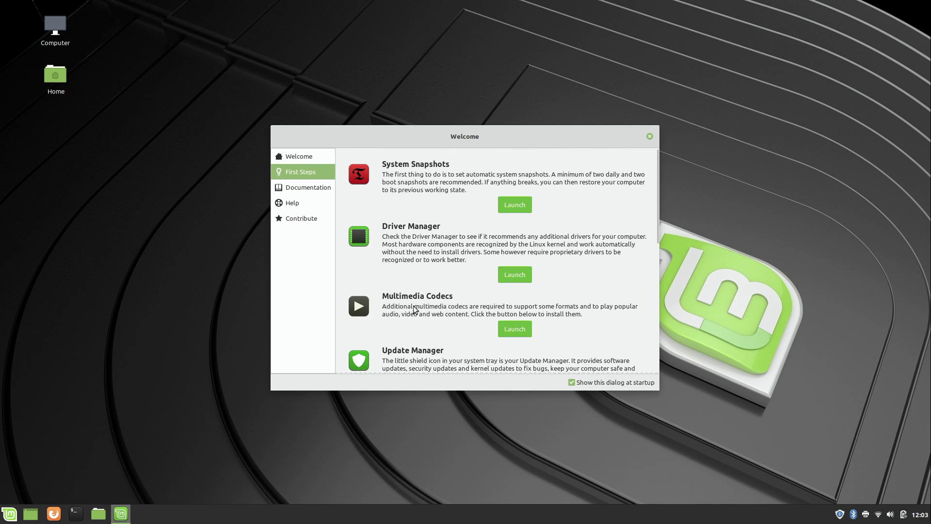
scroll(413, 308, down, 5)
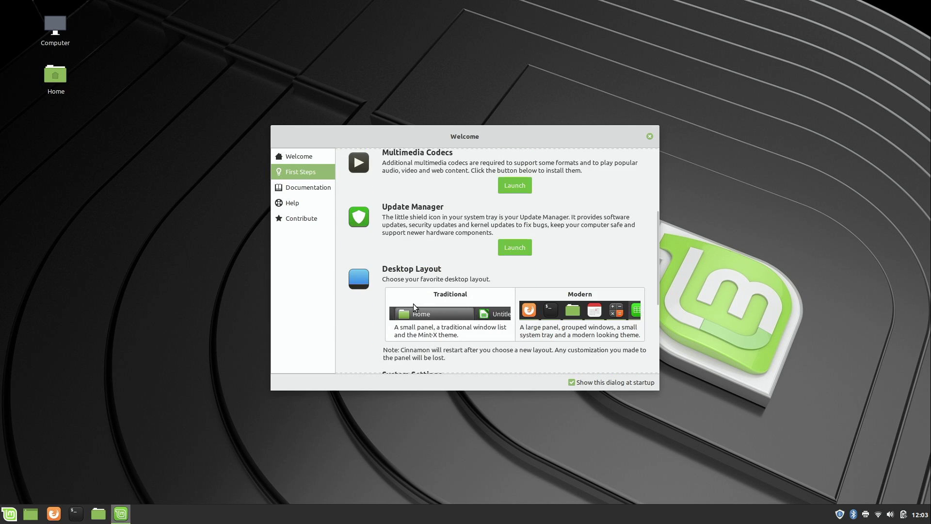
scroll(413, 304, down, 4)
scroll(413, 303, up, 5)
scroll(415, 304, up, 4)
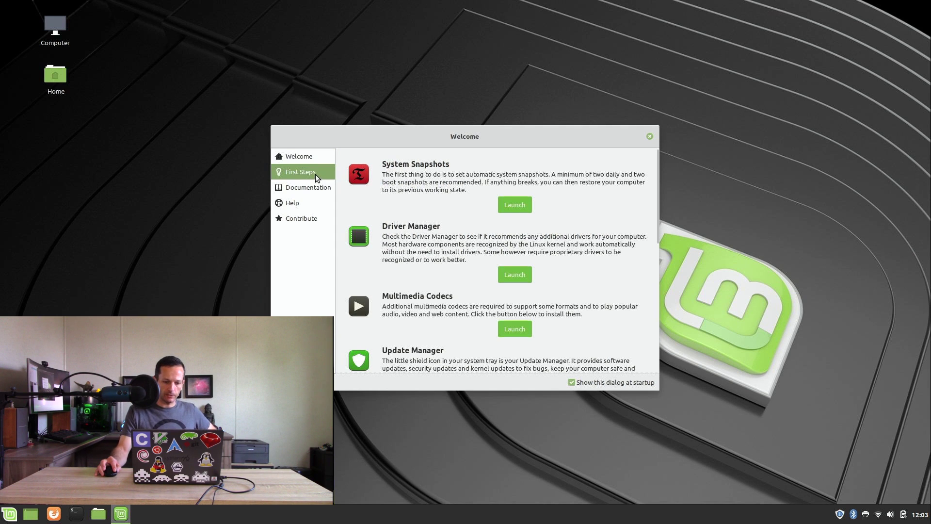
click(650, 137)
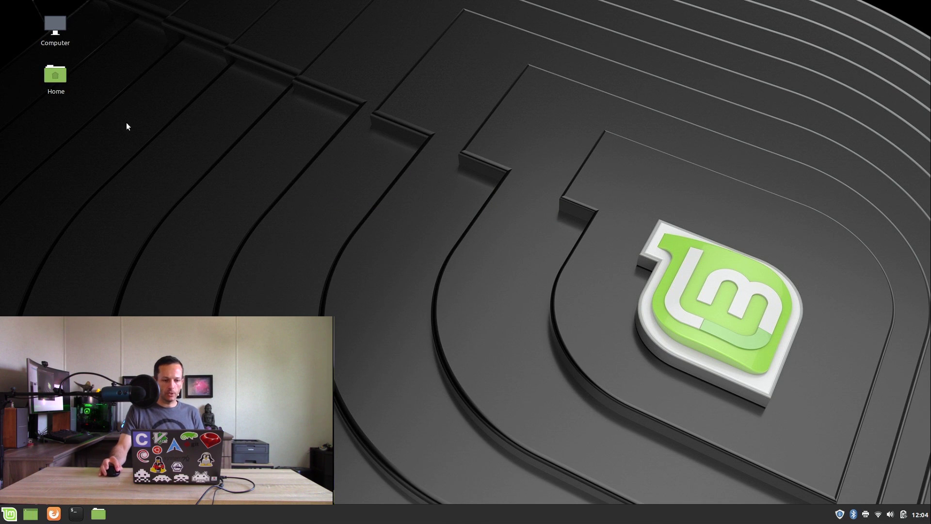
Step: Open the desktop's Home icon in Nemo to show its eight standard folders
double_click(56, 73)
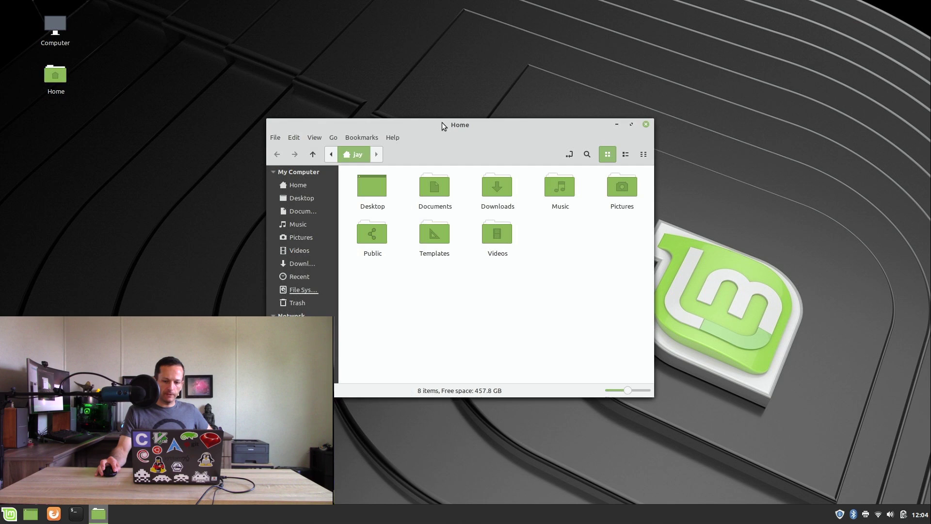
click(551, 281)
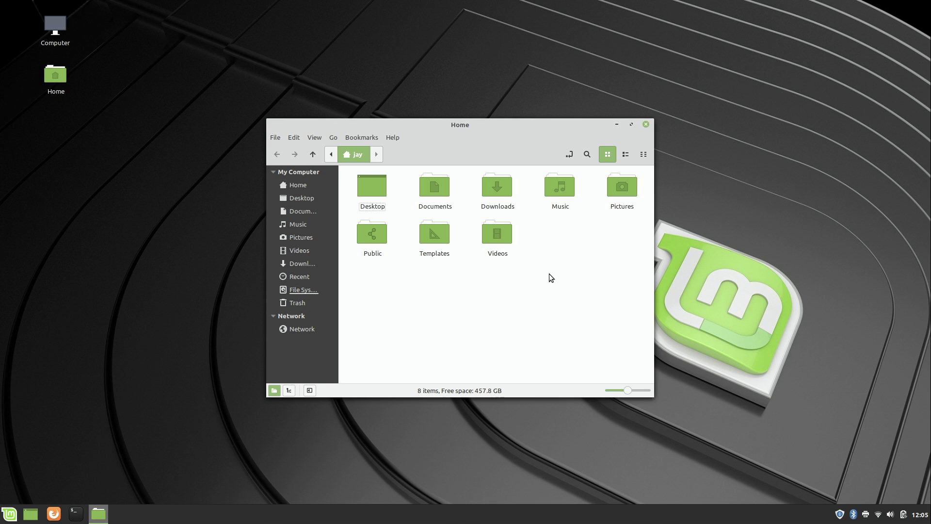
Step: In Themes settings, try the Mint-Y-Dark Controls theme, then revert to Mint-Y
click(9, 513)
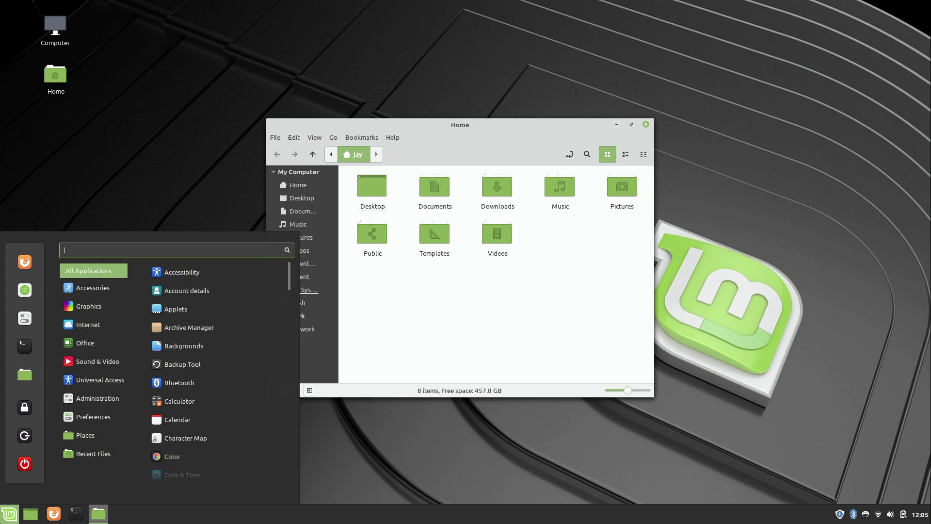
key(Escape)
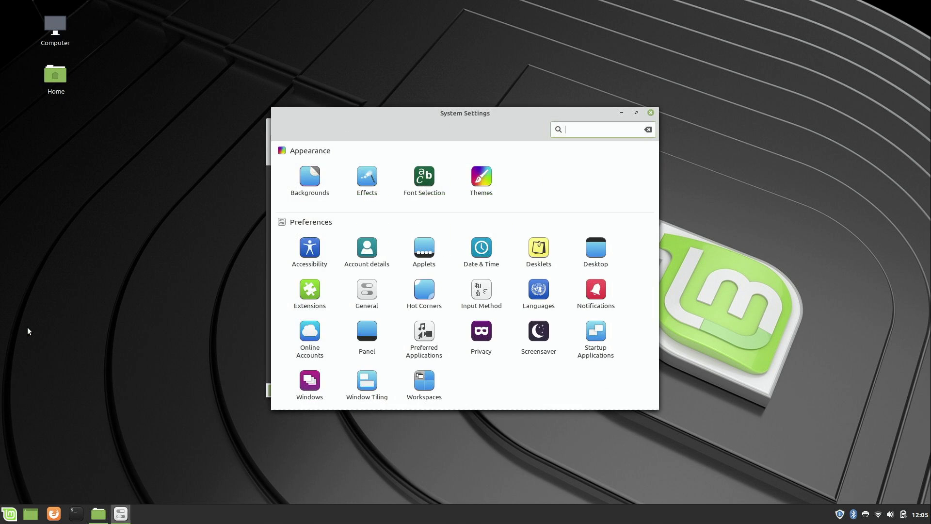
click(478, 184)
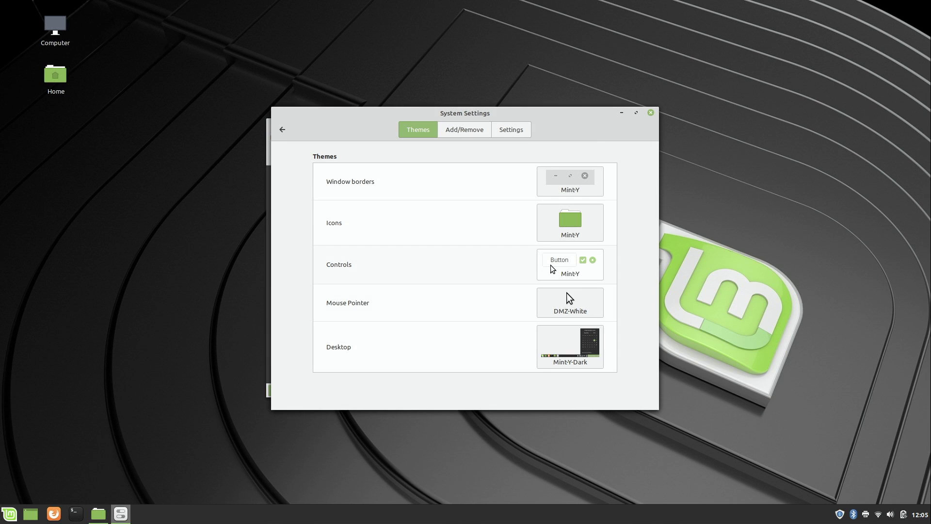
click(551, 264)
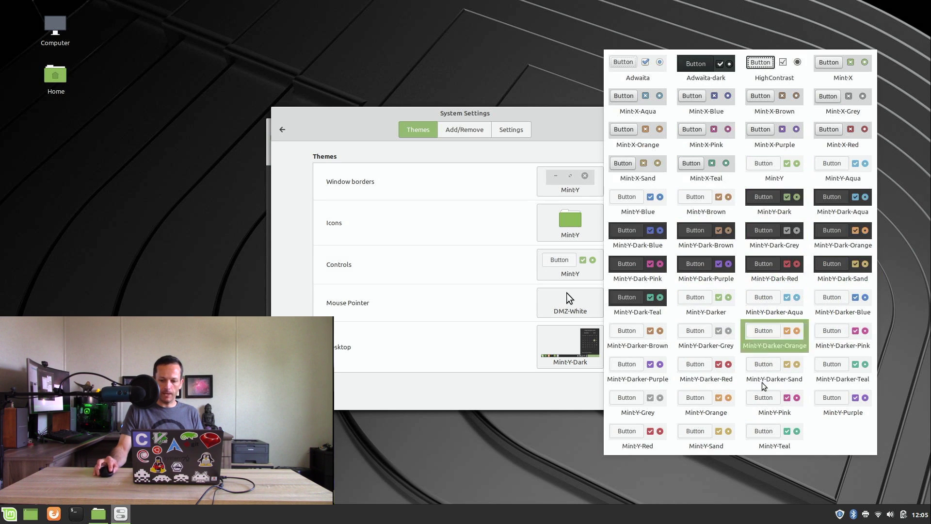
click(774, 200)
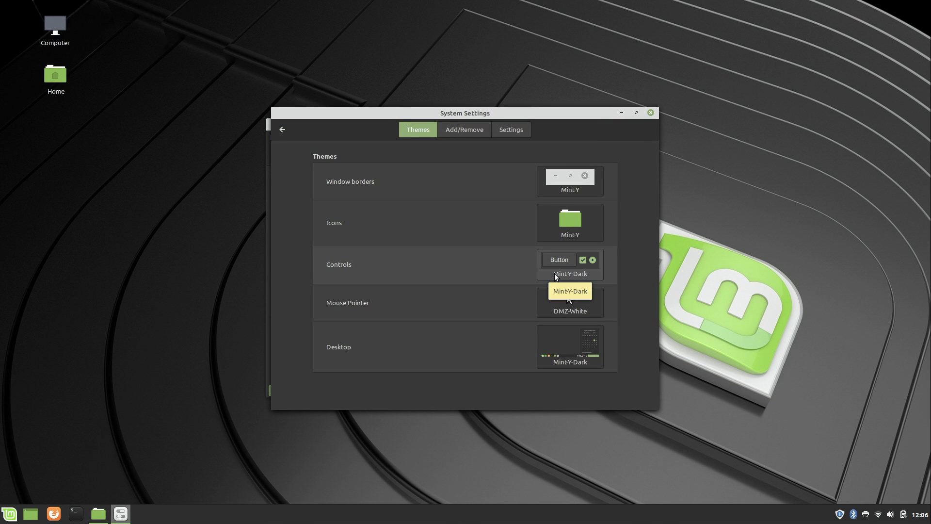
click(558, 272)
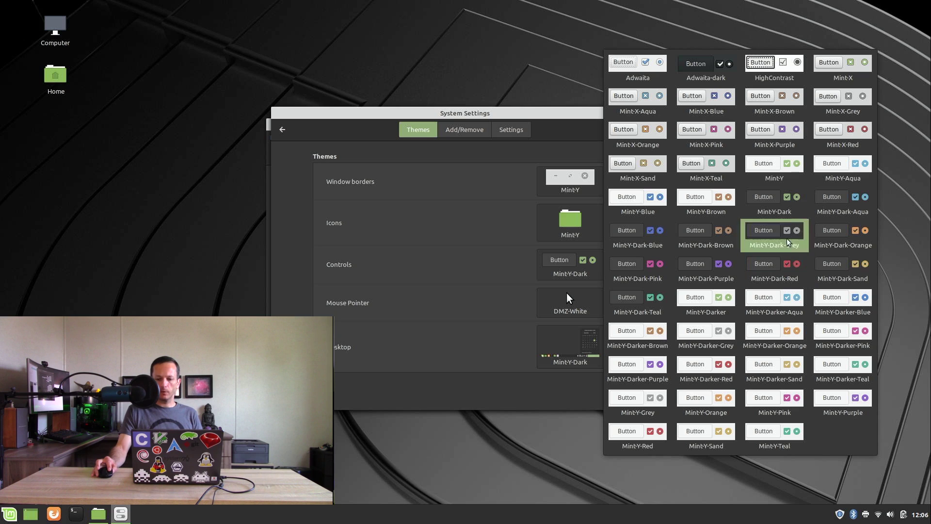
click(789, 168)
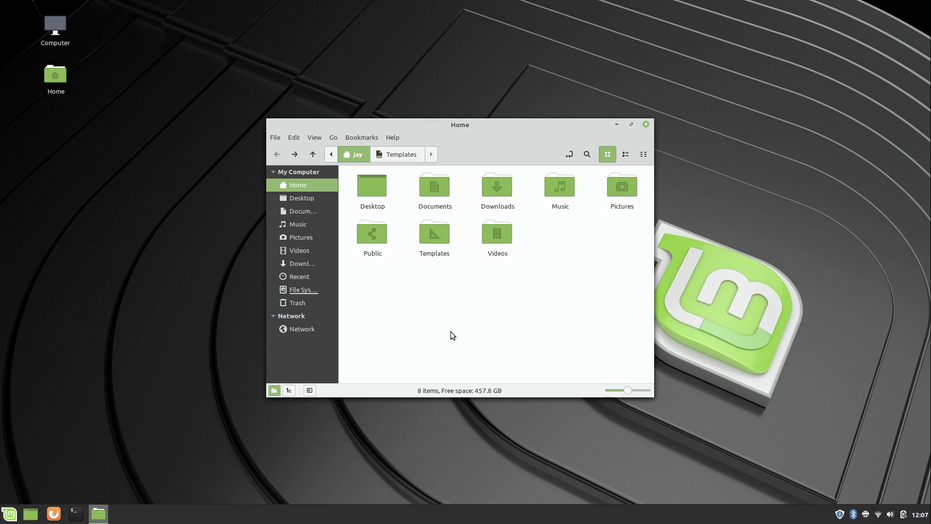
Step: Pin the Documents folder to the top of the Home view
right_click(435, 191)
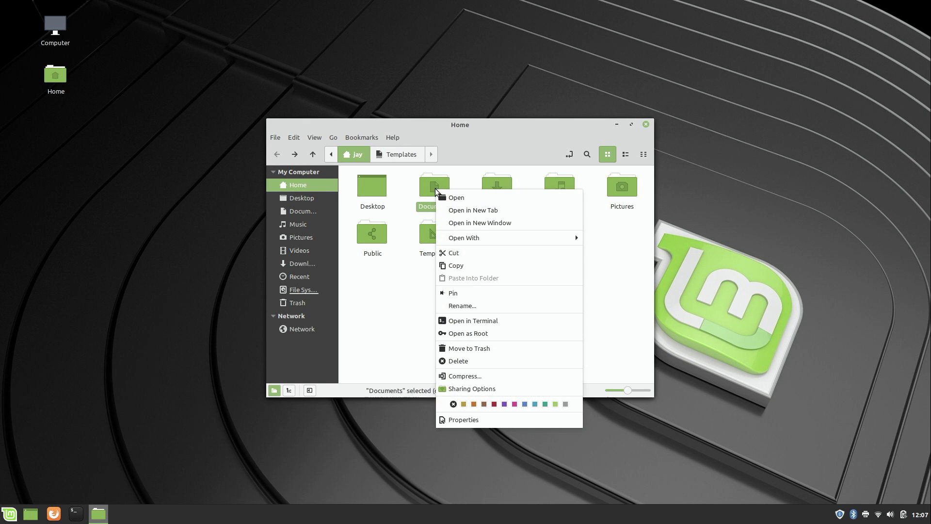
click(467, 294)
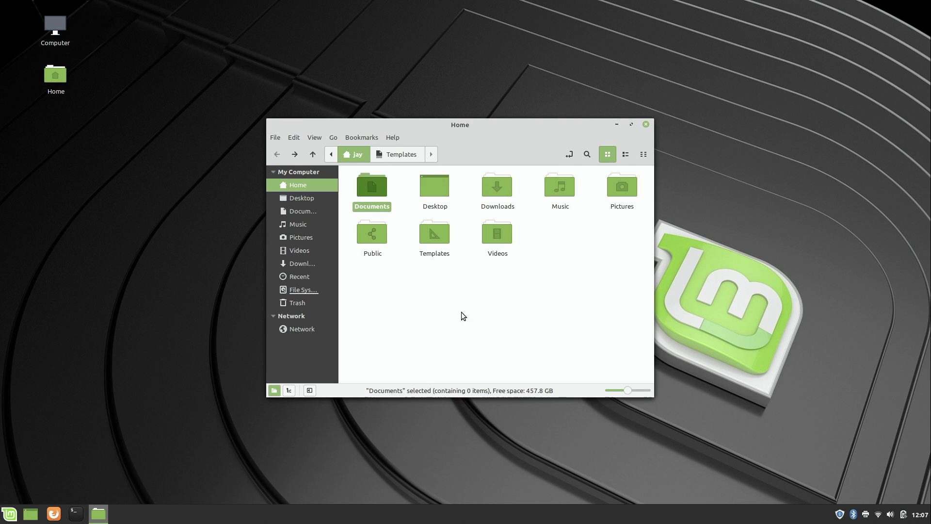
click(461, 313)
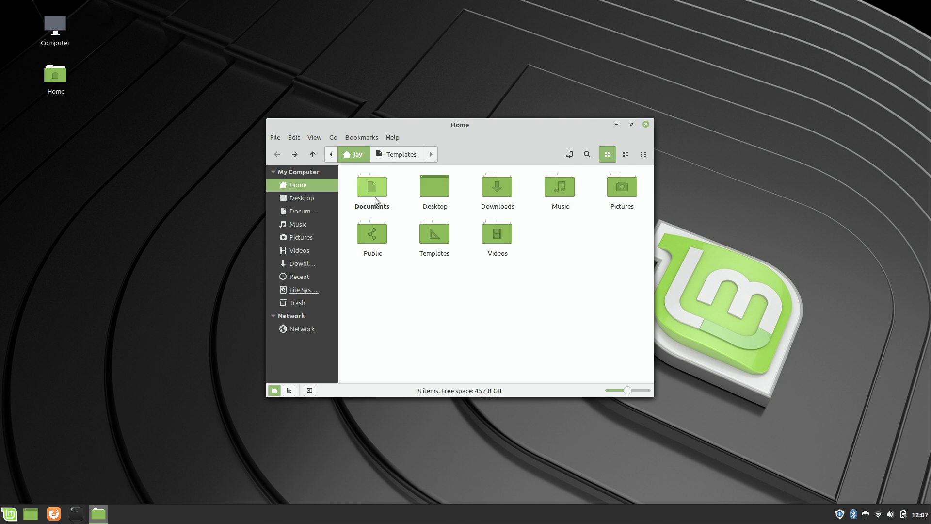
Step: Switch Nemo to list view, unpin Documents and pin Videos instead
click(625, 155)
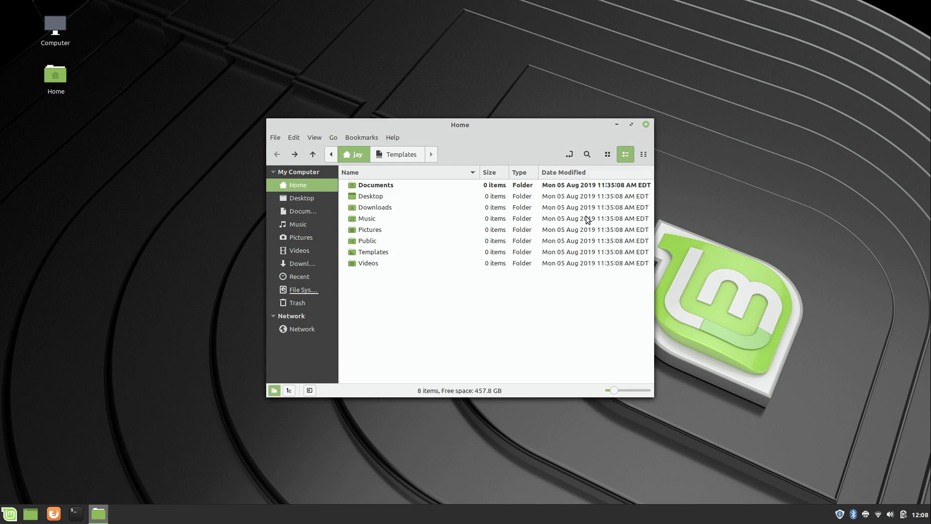
right_click(377, 189)
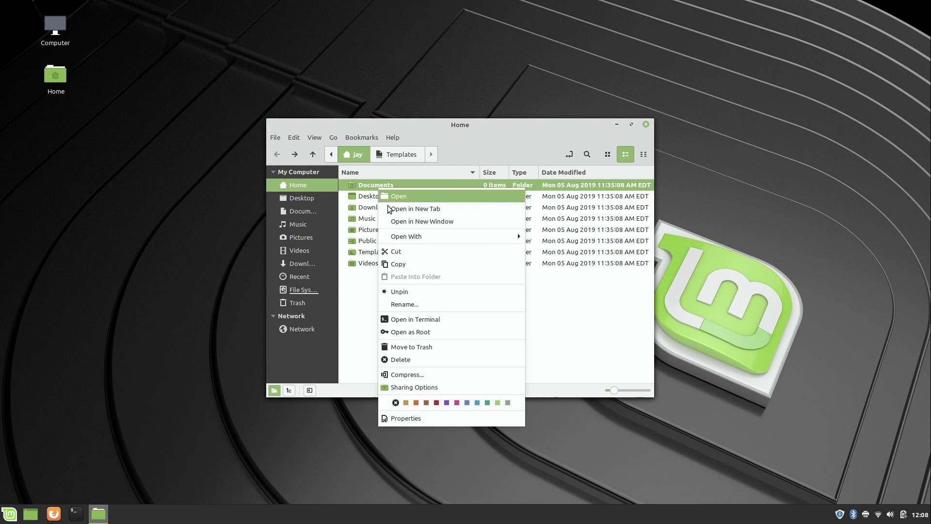
click(400, 292)
right_click(370, 265)
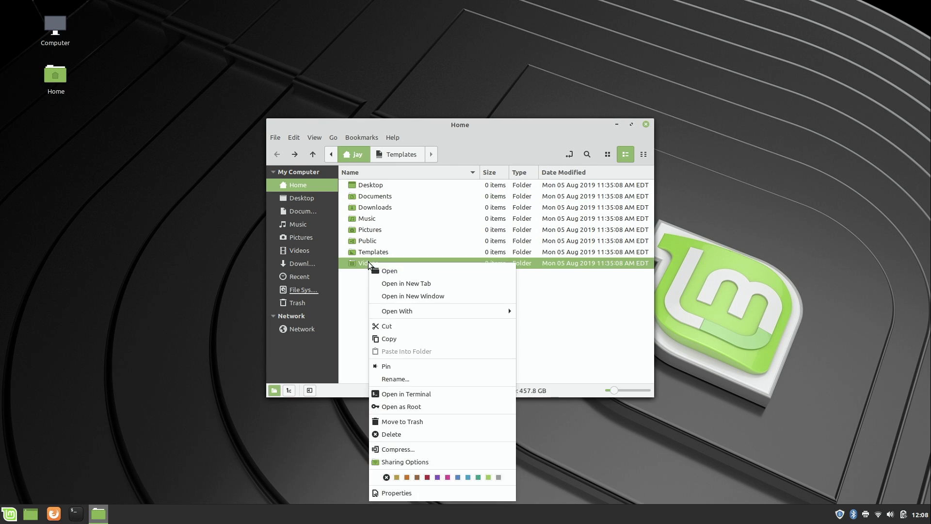
click(385, 367)
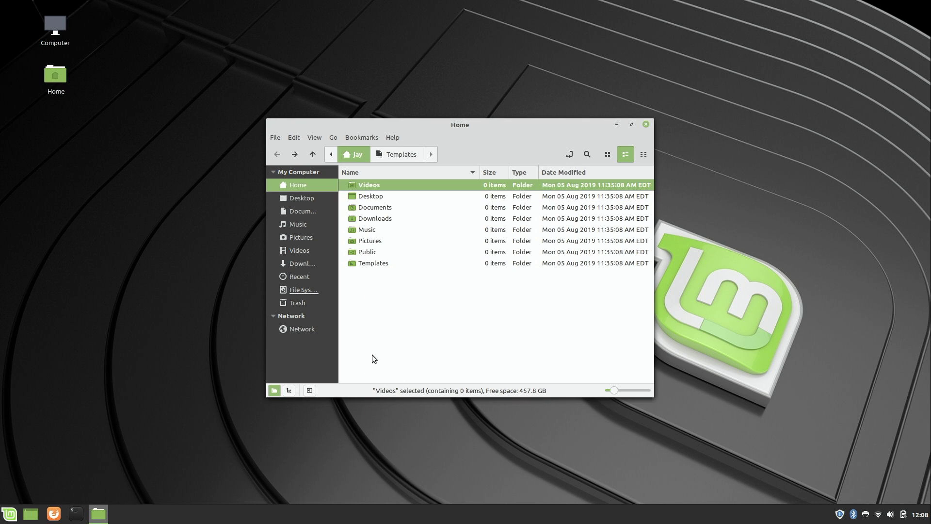
Step: Create an empty document named 'test' in Home and pin it near the top
right_click(374, 359)
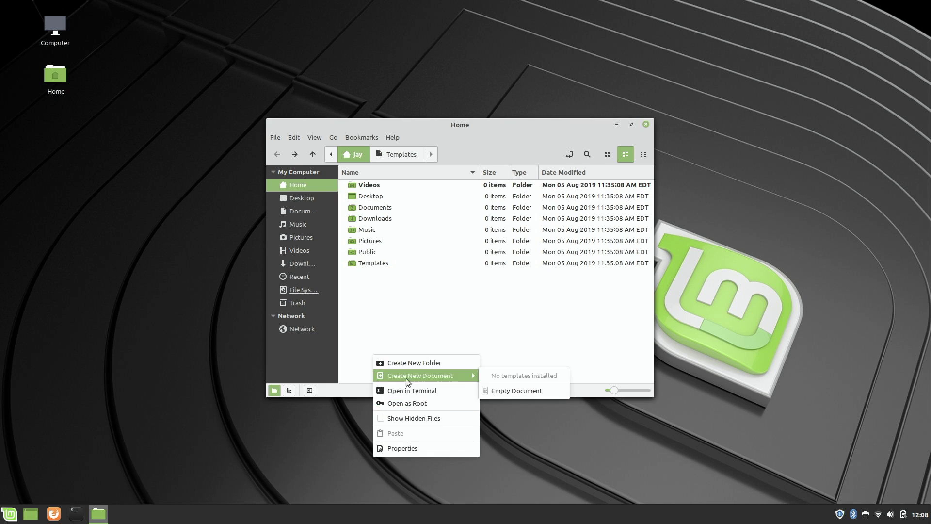
click(502, 389)
text(t)
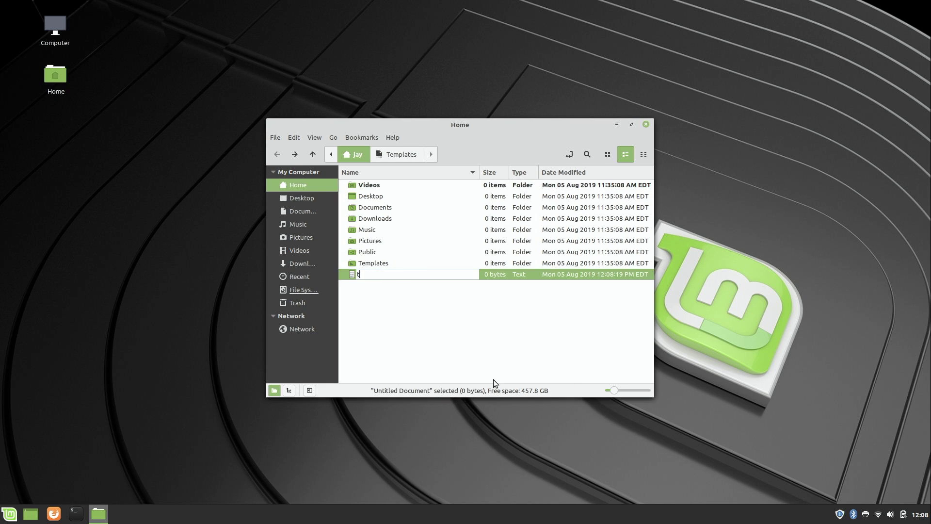
text(est)
click(488, 345)
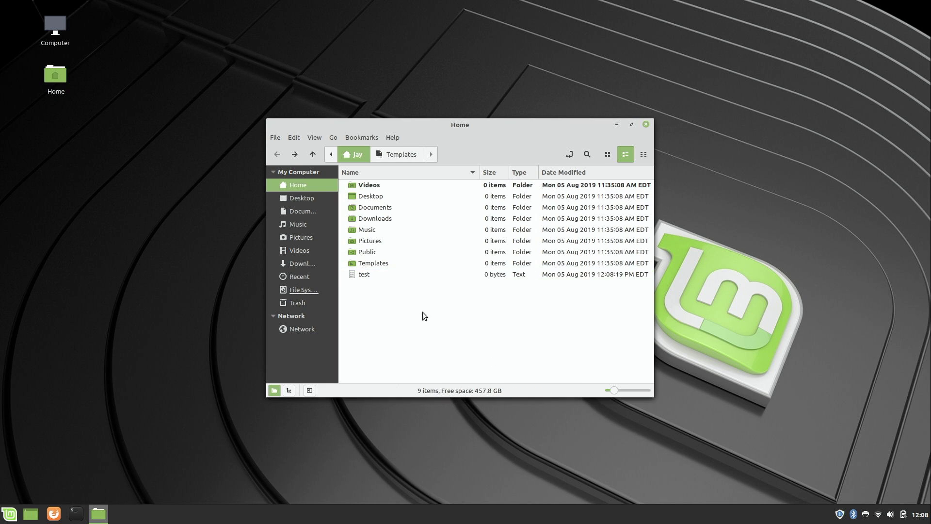
right_click(366, 275)
click(393, 116)
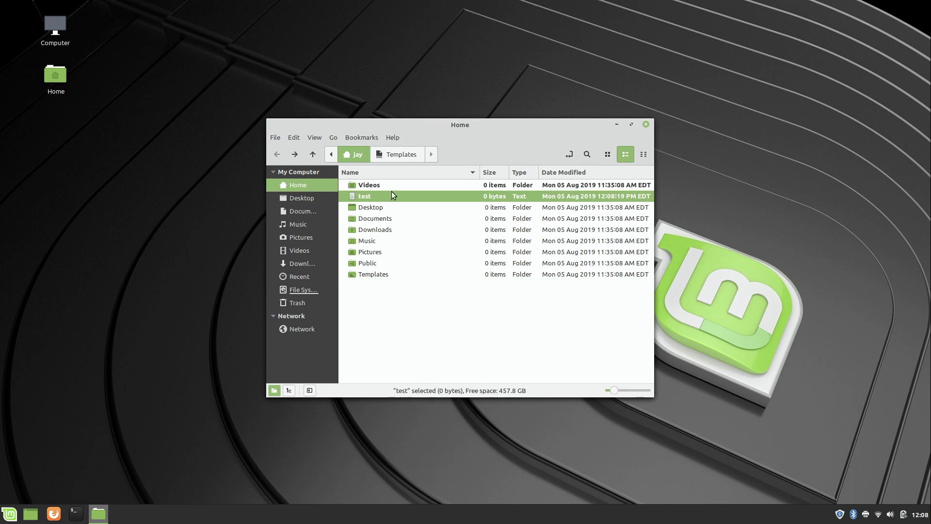
click(400, 292)
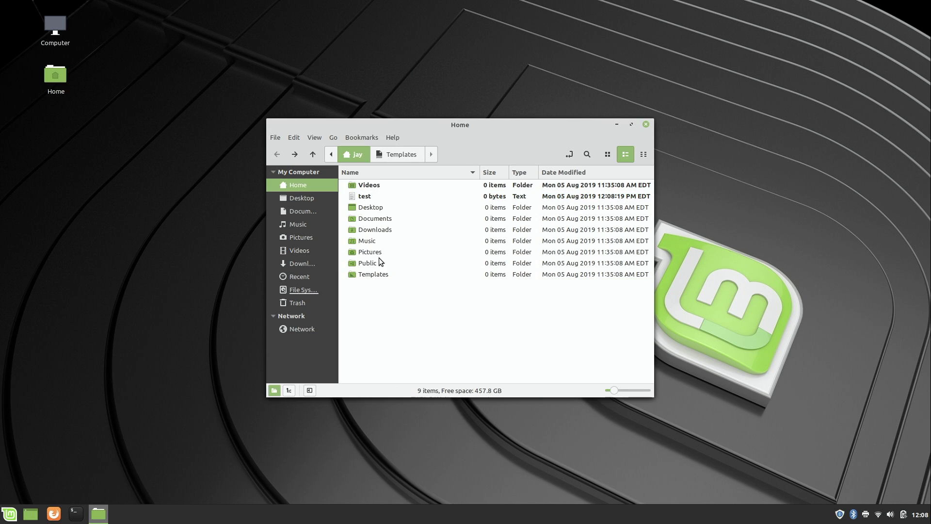
Step: Browse into Documents, then Desktop, and return to the Home folder
double_click(379, 218)
click(309, 209)
click(308, 198)
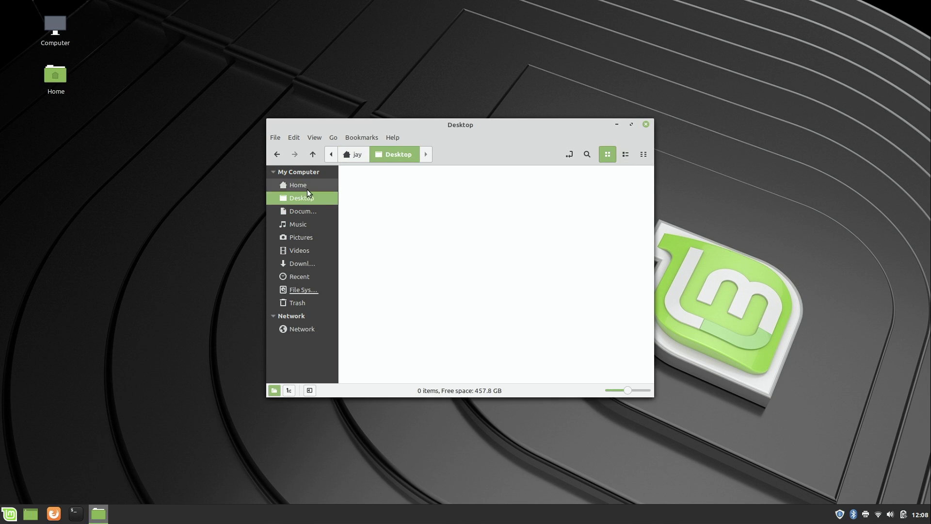
click(307, 188)
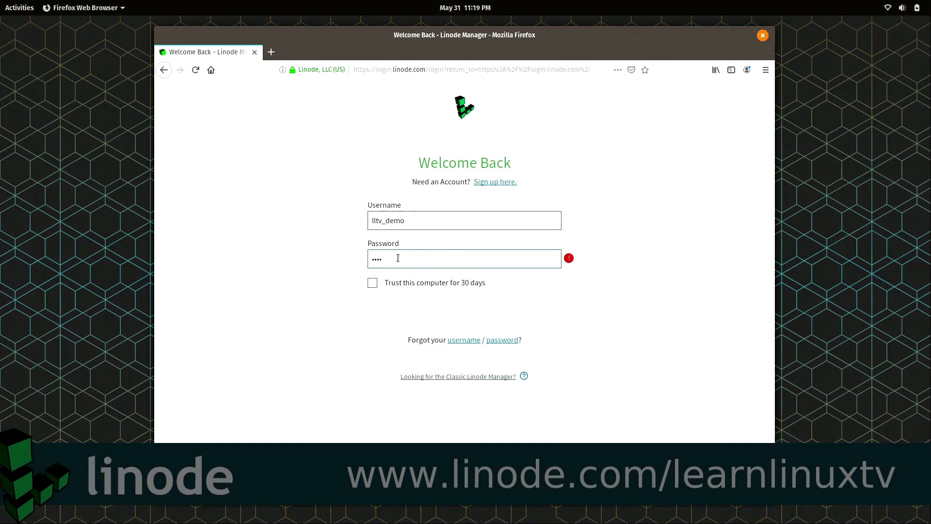
Step: Log in to the Linode account with its password and dismiss the Cloud Manager welcome
text(***********)
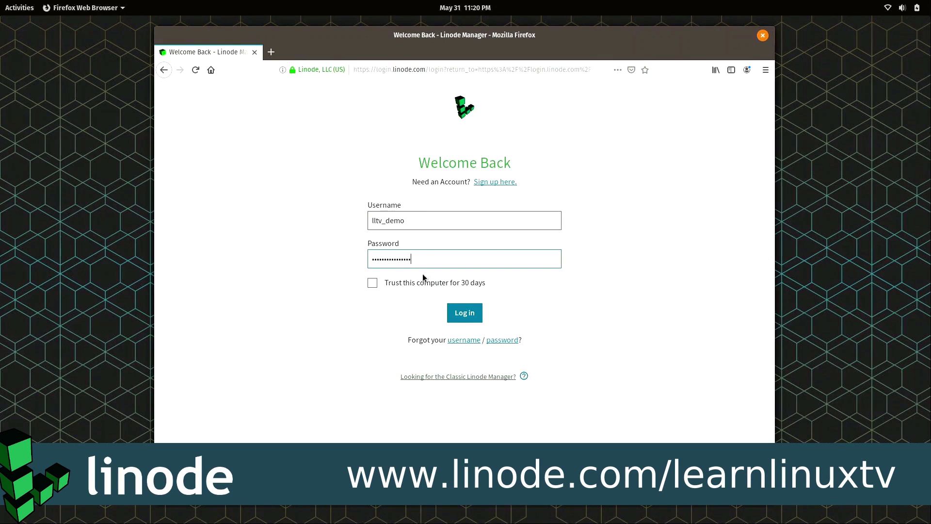
click(463, 312)
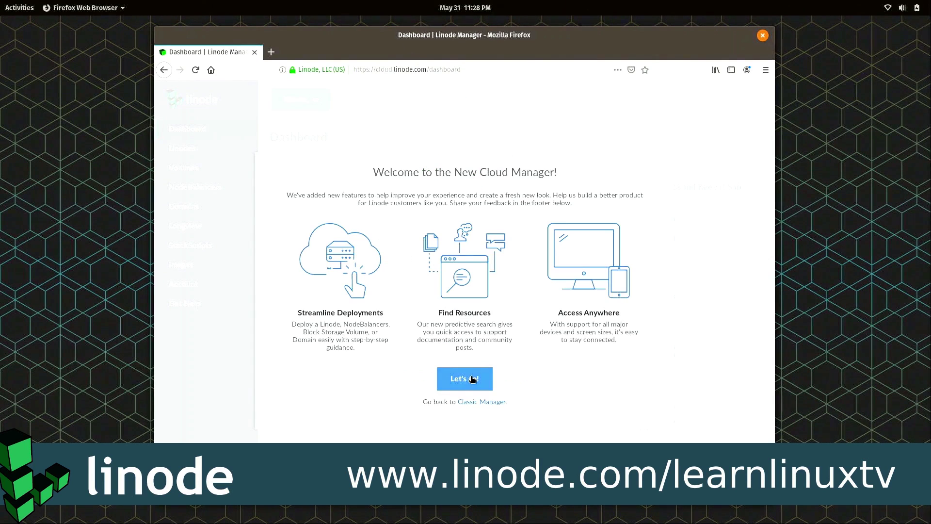
click(472, 379)
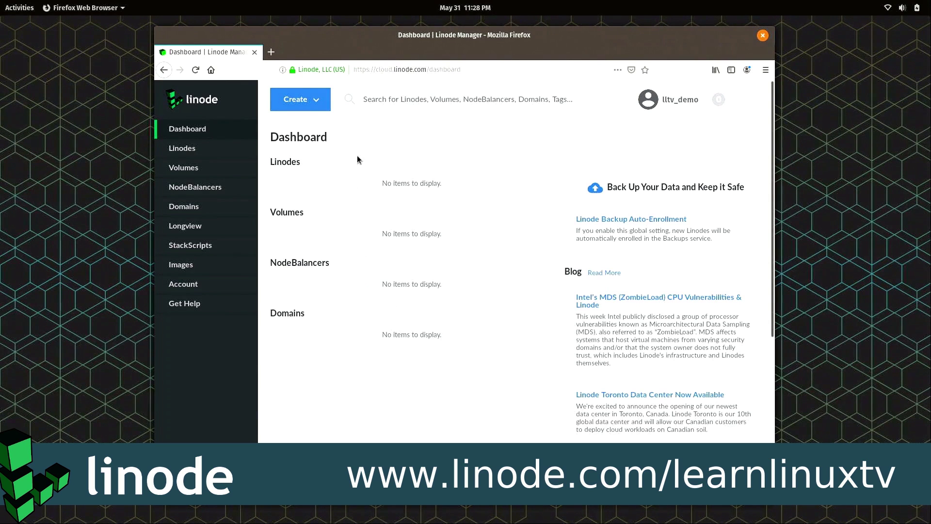
Step: Create the Ubuntu 18.04 Nanode 1GB in Newark, NJ and open its console login
click(319, 107)
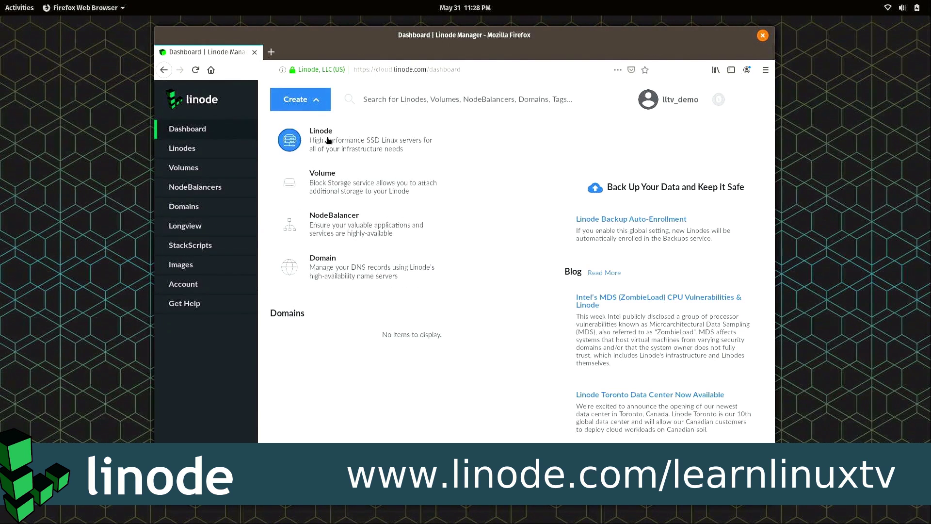
click(328, 140)
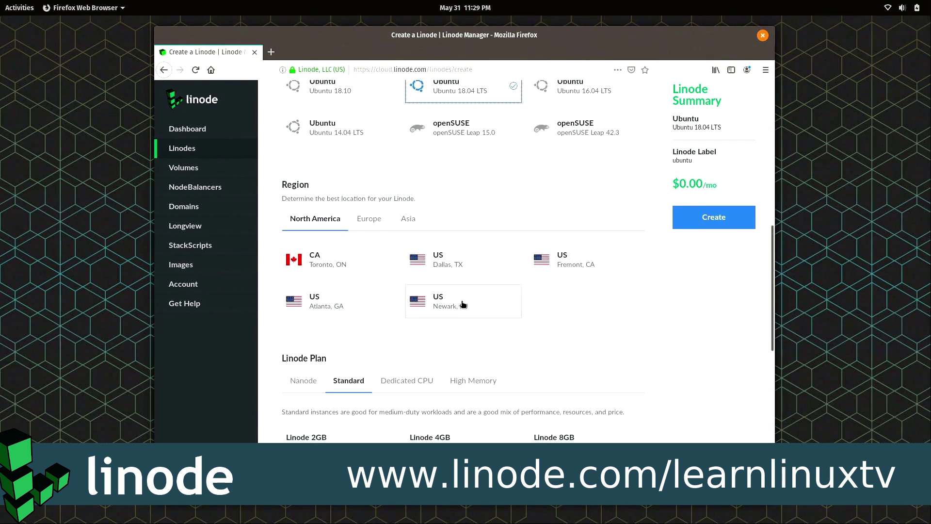
click(463, 304)
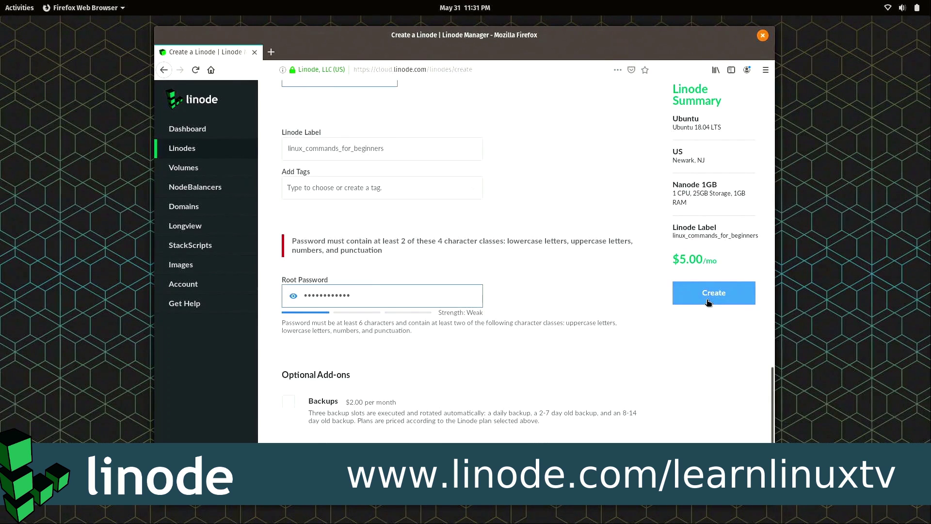
click(708, 302)
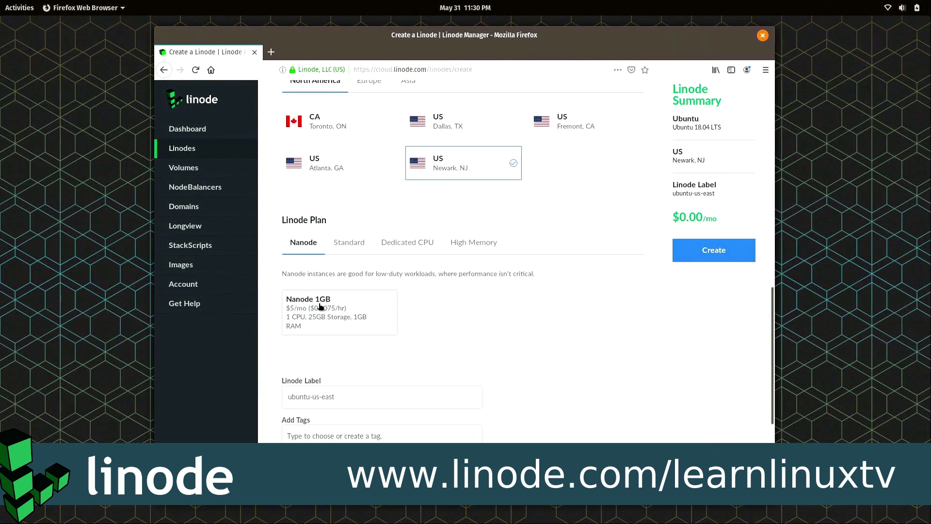
click(321, 306)
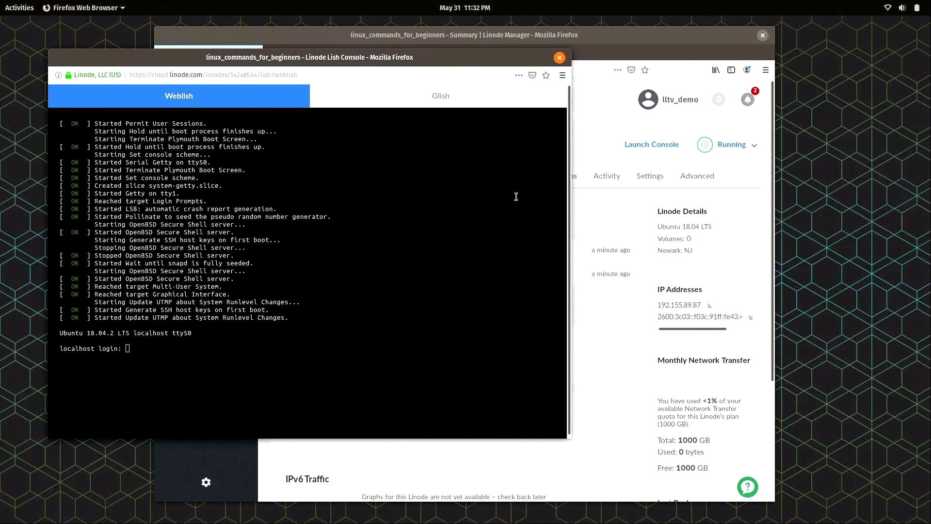
click(269, 270)
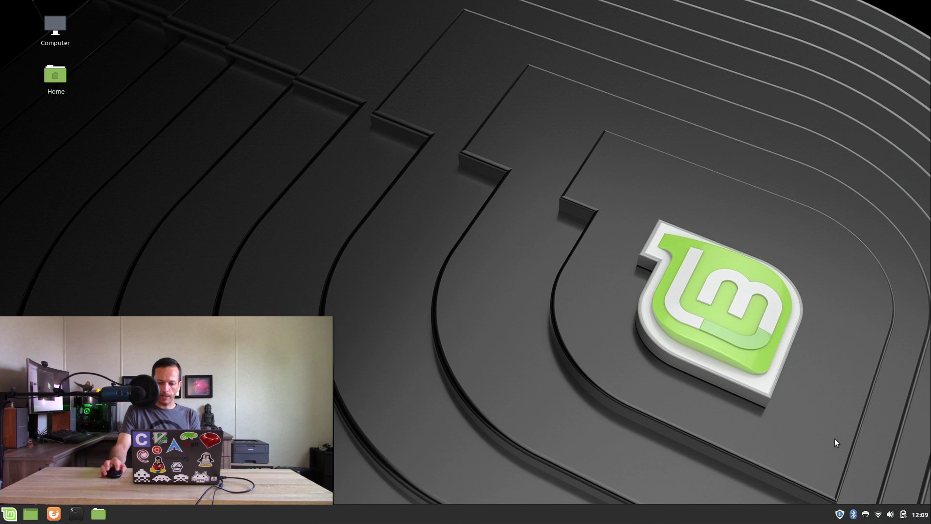
Step: Show the printer tray applet listing the Brother_HL_L2340D_series printer
click(867, 520)
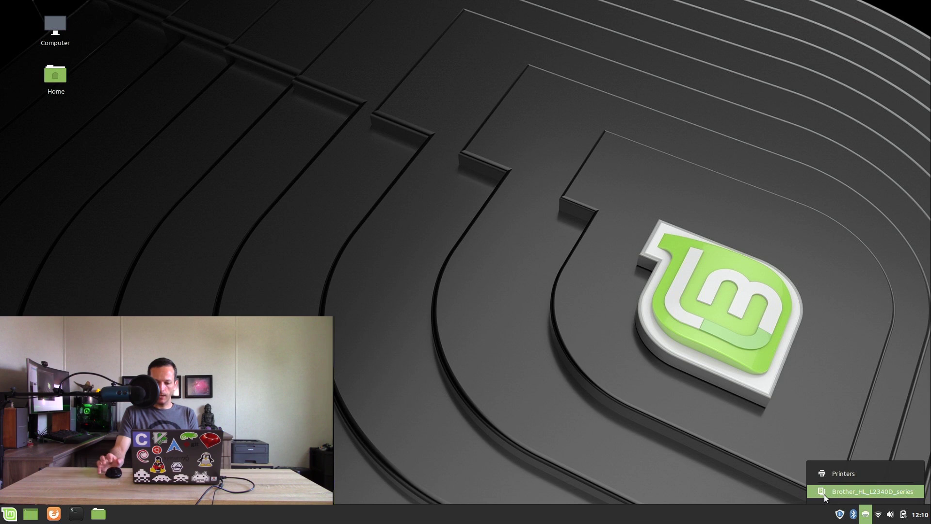
Step: Close the printer menu, launch Update Manager from the tray, and dismiss its welcome screen
click(777, 481)
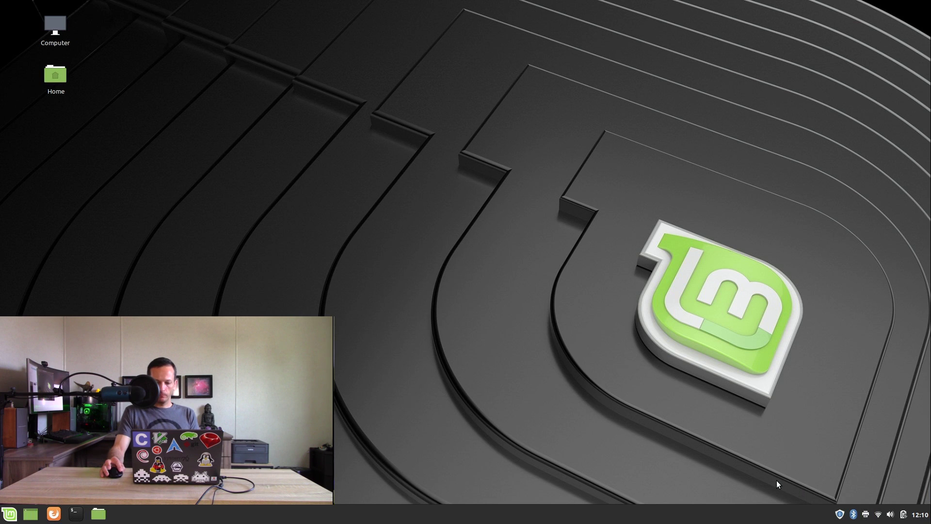
click(840, 515)
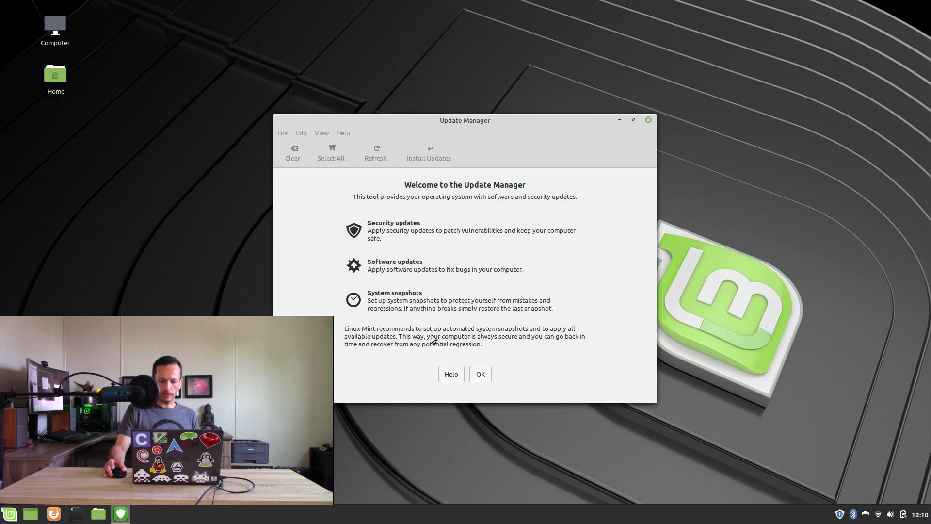
click(482, 373)
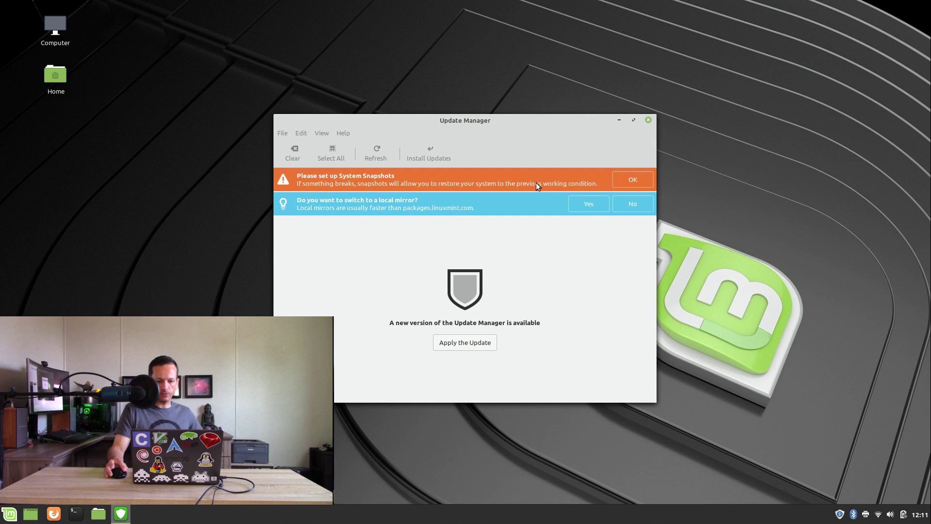
Step: Accept the system snapshots prompt and authenticate Timeshift with the administrator password
click(620, 180)
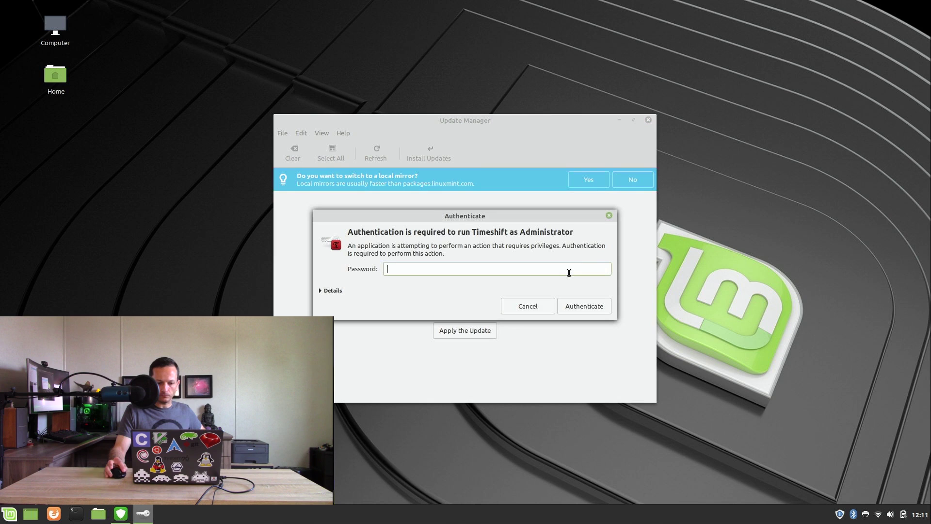
text(********)
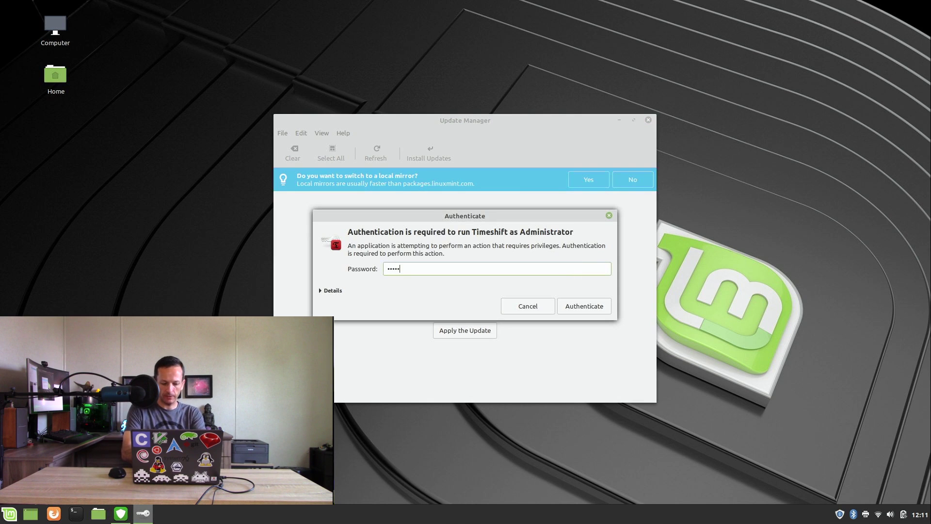
key(Return)
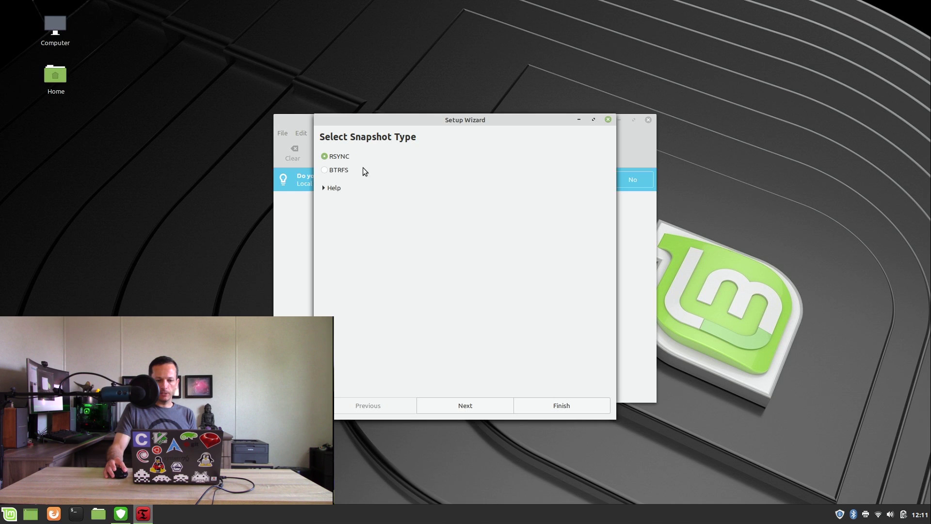
Step: Configure RSYNC snapshots on dm-1 with daily levels and home directories excluded
click(463, 406)
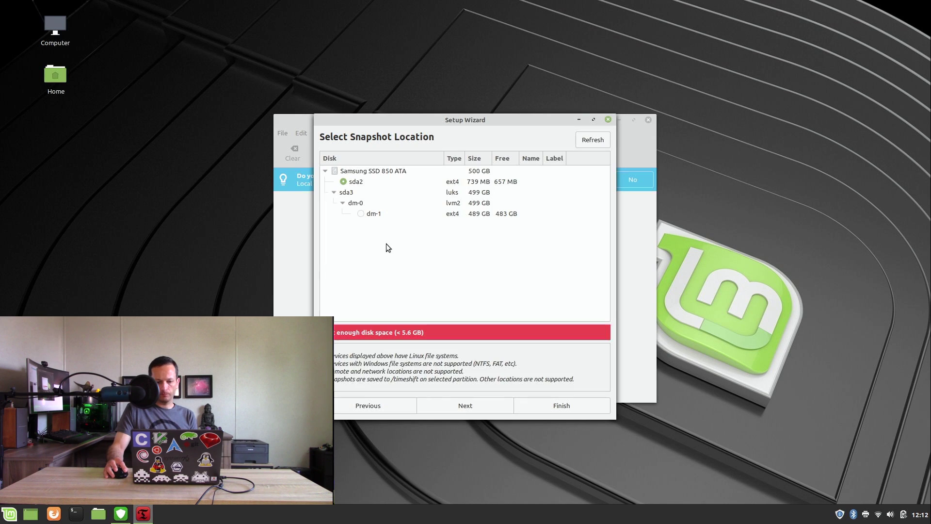
click(365, 211)
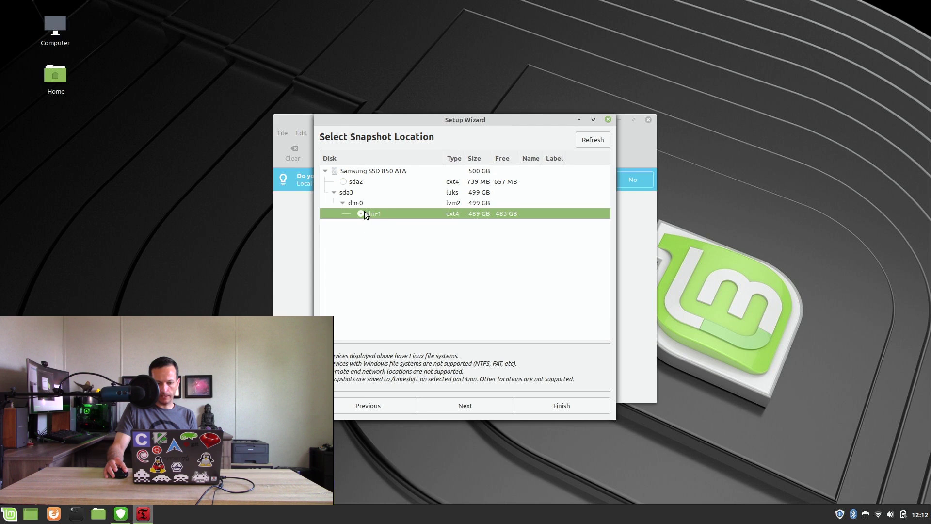
click(472, 404)
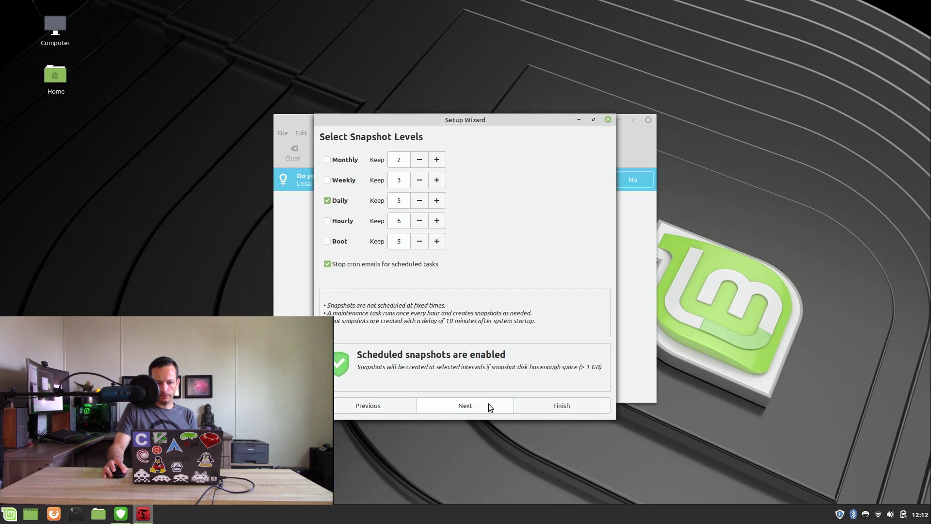
click(488, 405)
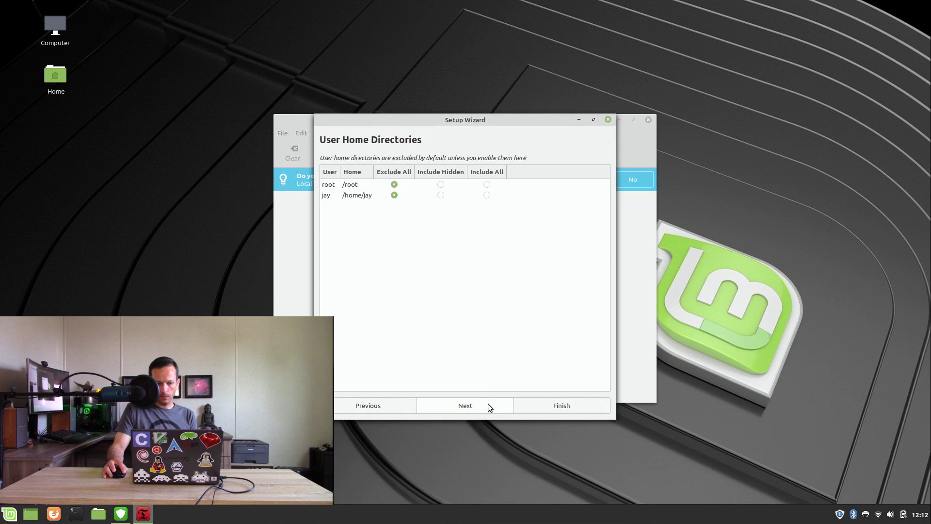
click(488, 406)
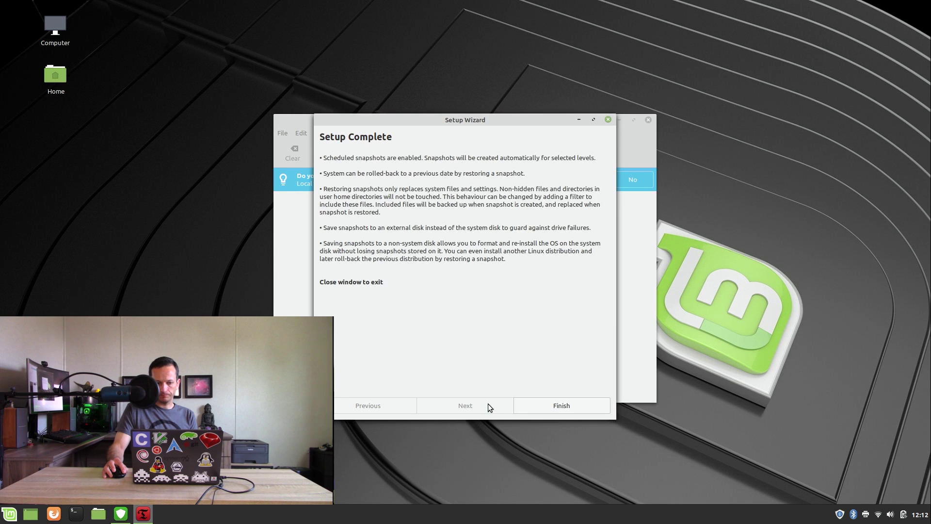
click(549, 405)
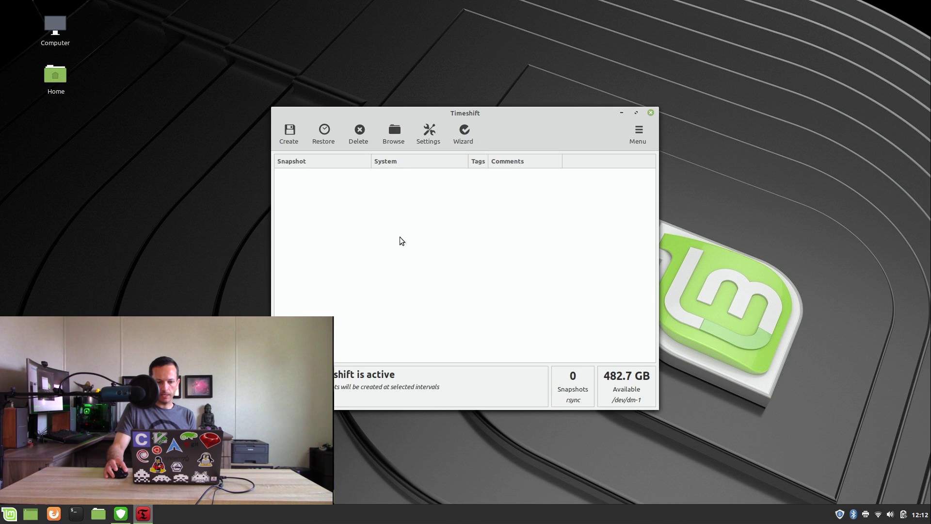
Step: Create a Timeshift snapshot of LinuxMint 19.2 (tina)
click(290, 140)
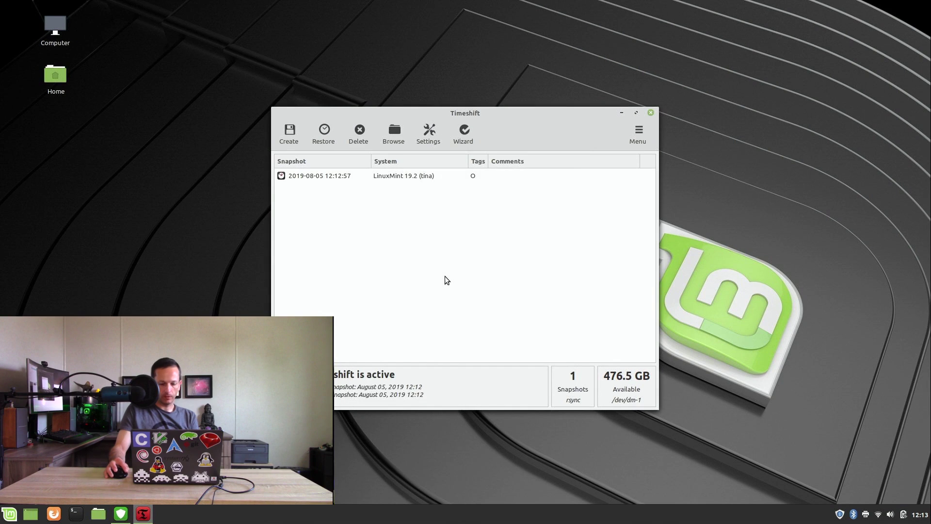
Step: Close Timeshift and apply the new Update Manager version, authenticating with the password
click(649, 114)
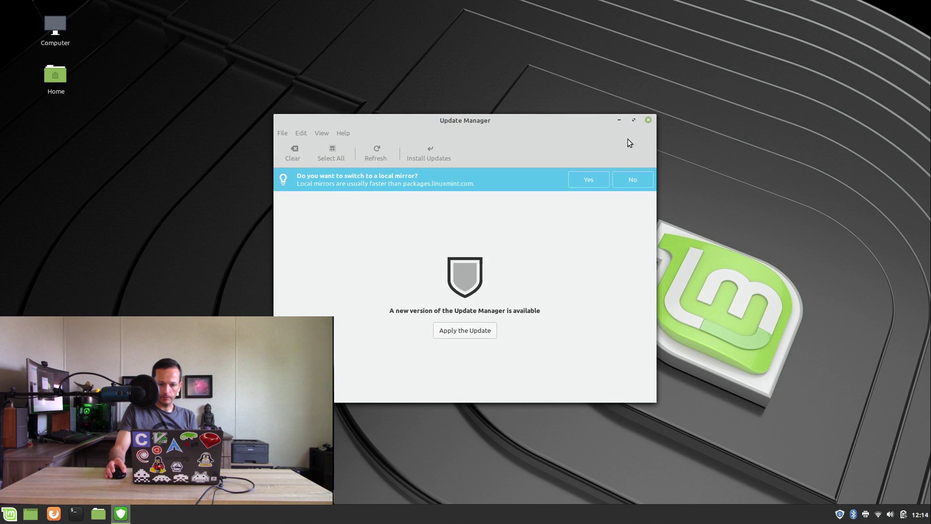
click(476, 331)
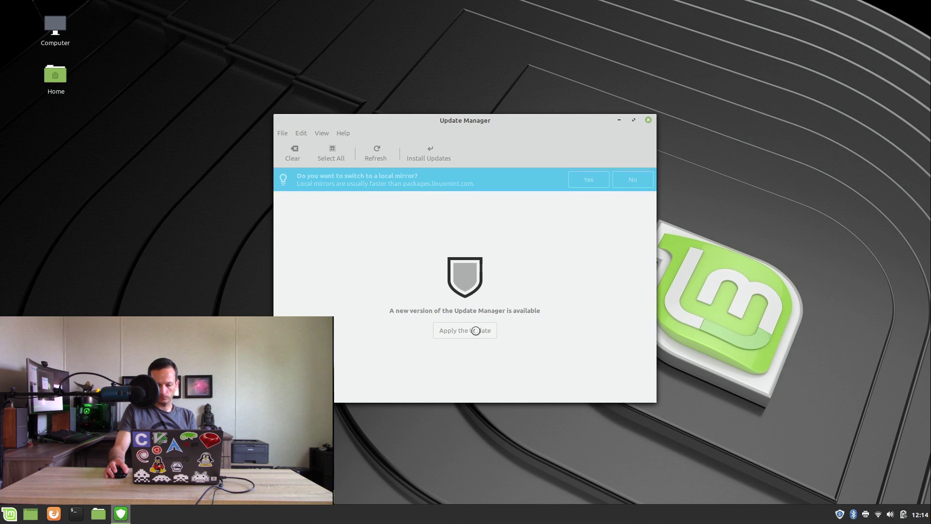
text(••••••)
key(Return)
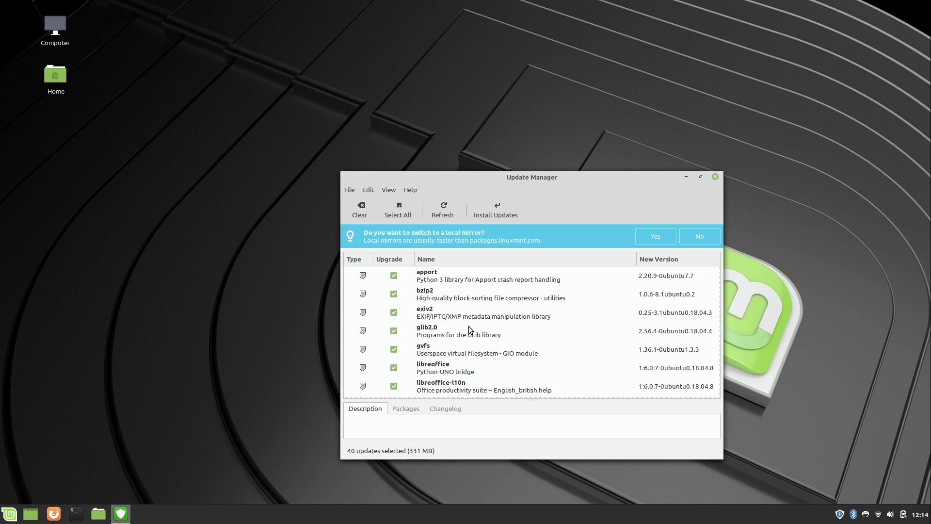
Step: Install the 40 selected updates with their additional packages, authenticating with the password
scroll(470, 325, down, 3)
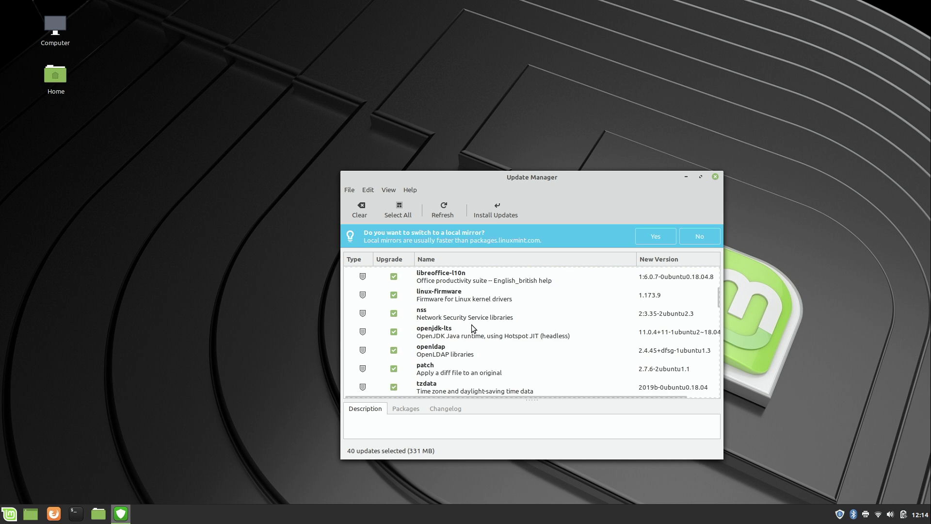
scroll(473, 325, down, 2)
scroll(476, 323, up, 5)
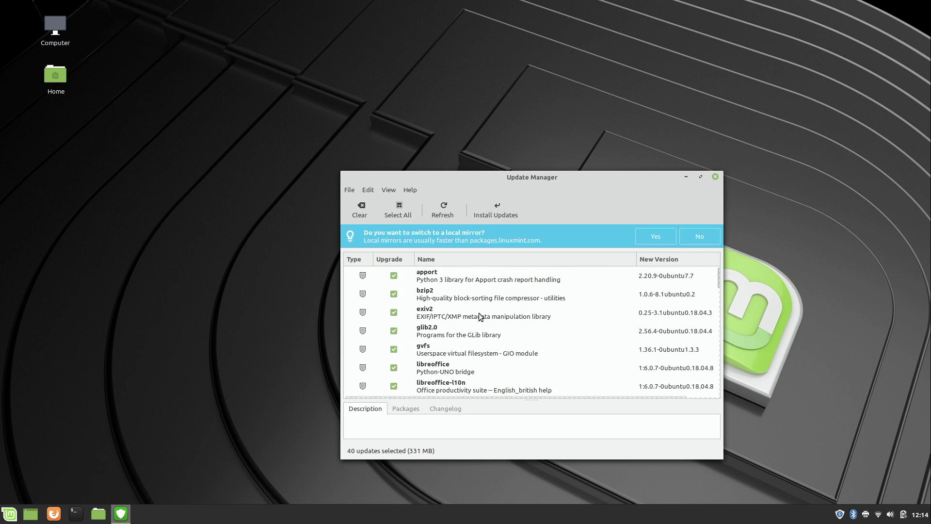
click(495, 216)
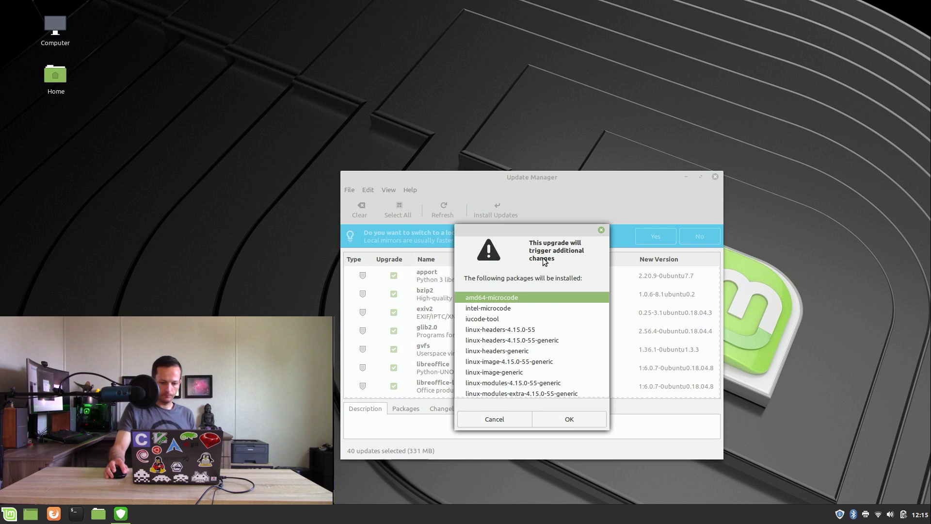
click(567, 420)
text(••••••••)
key(Return)
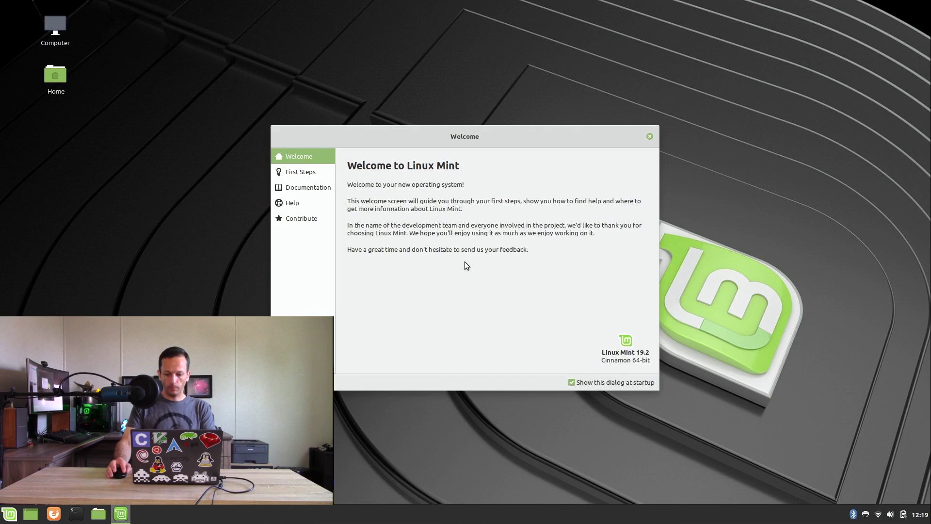
Step: Close the Welcome screen and relaunch Update Manager by searching 'up' in the Mint menu
click(650, 136)
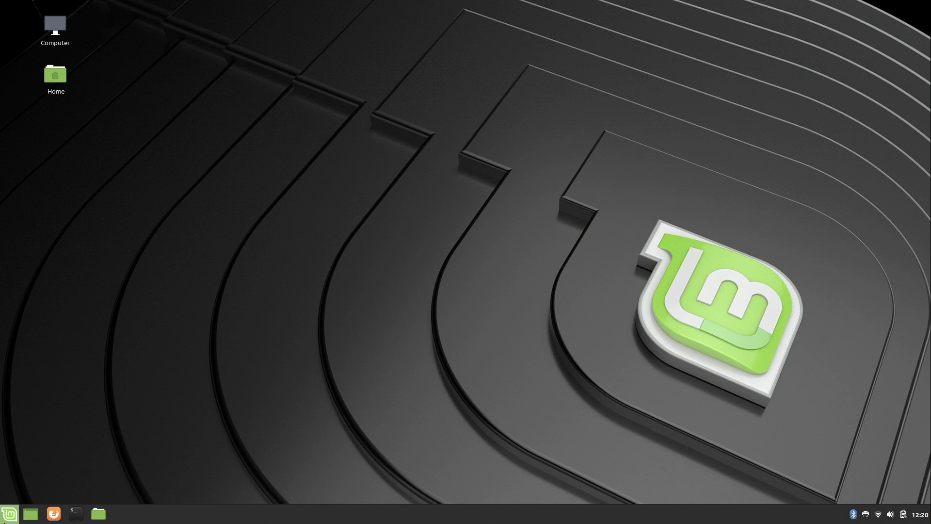
click(9, 514)
text(up)
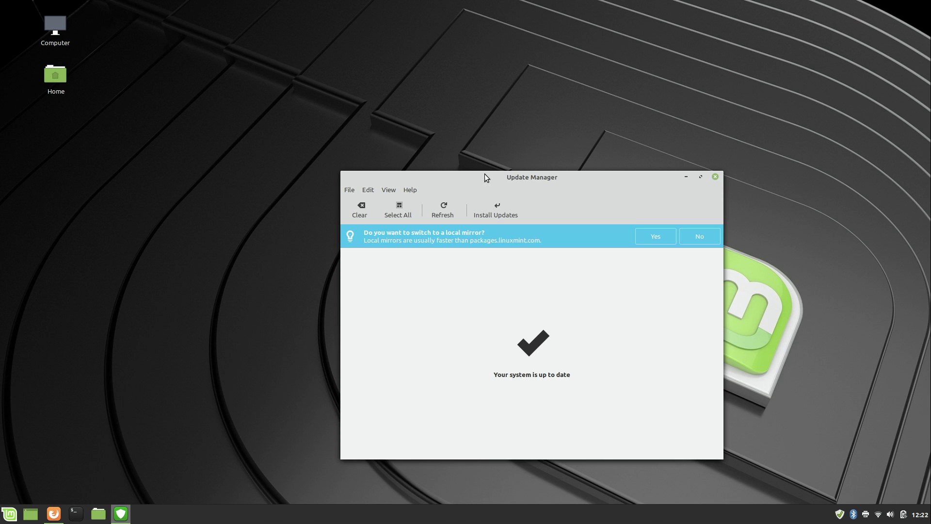
click(350, 190)
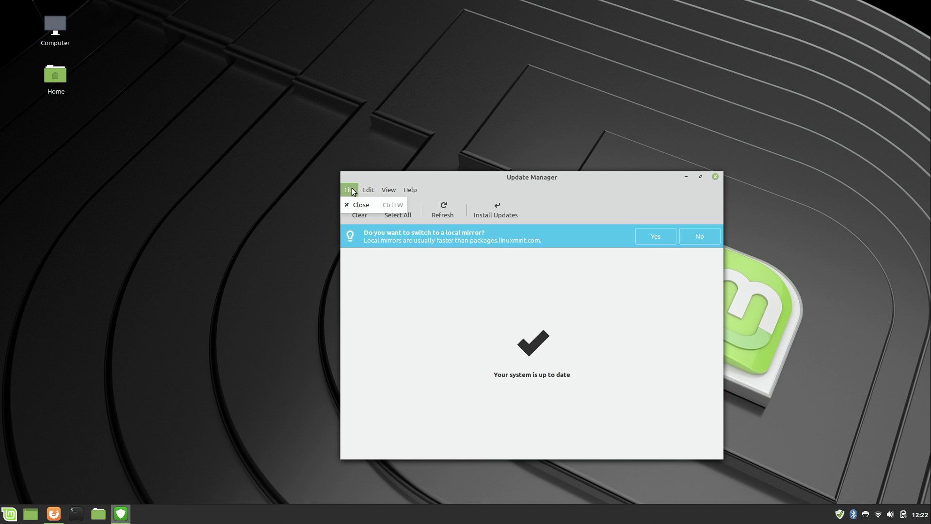
Step: In Preferences > Automation, enable automatic updates (authenticated) and automatic obsolete-kernel removal
mouse_move(364, 191)
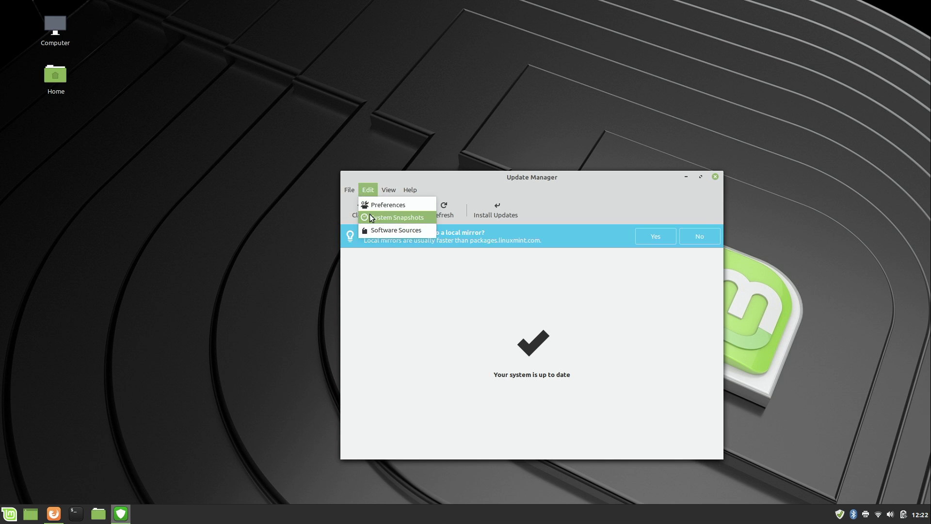
click(374, 207)
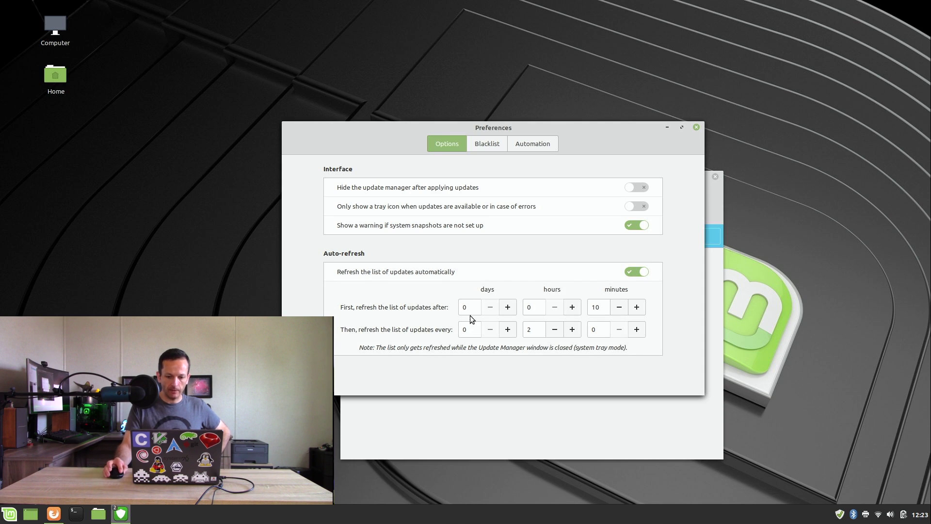
click(534, 145)
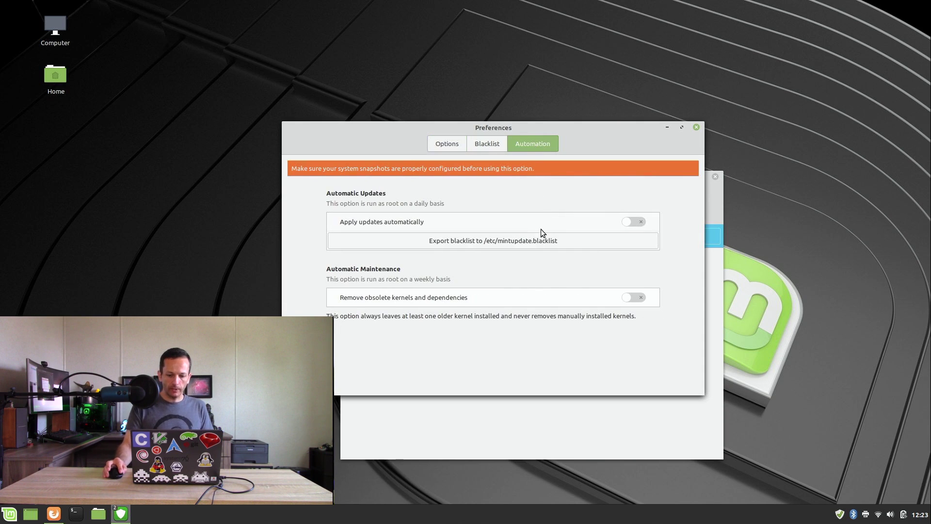
click(631, 223)
text(**********)
key(Return)
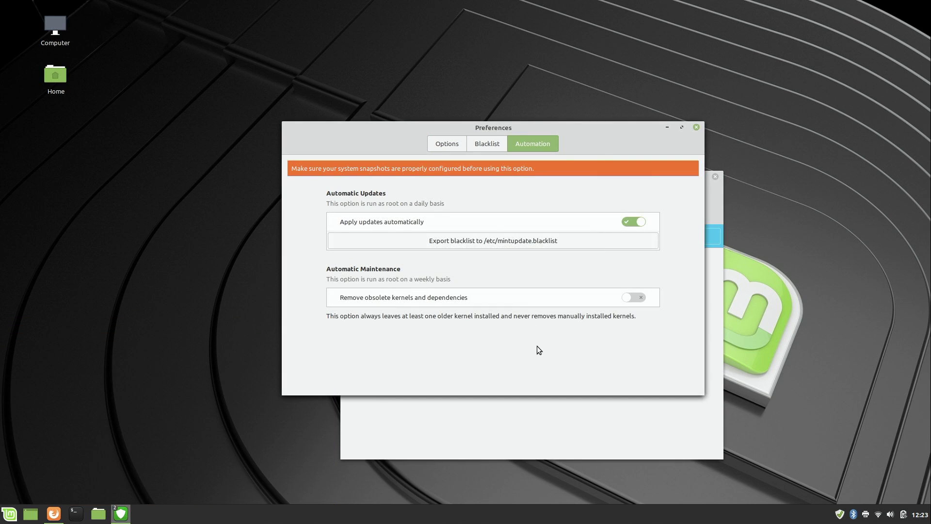
click(627, 297)
Step: Close Preferences and open View > Linux Kernels, continuing past the warning
click(697, 129)
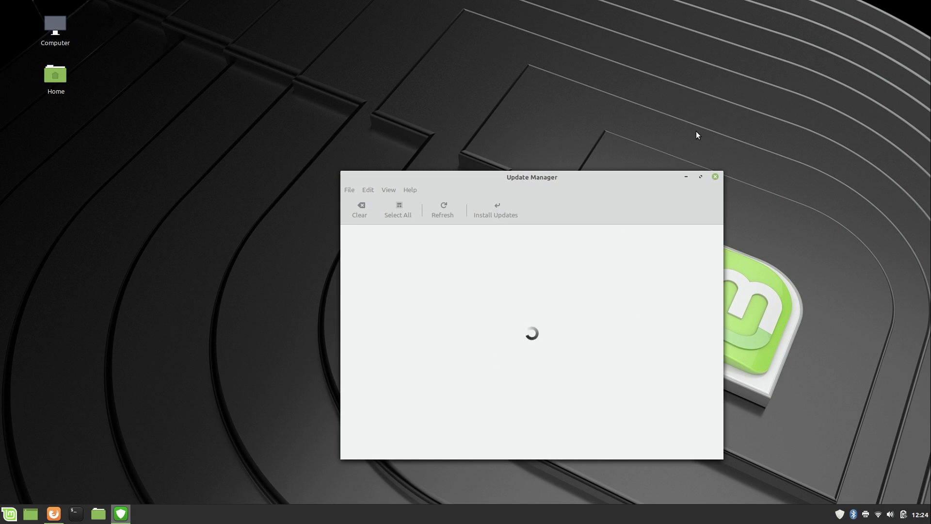
click(390, 191)
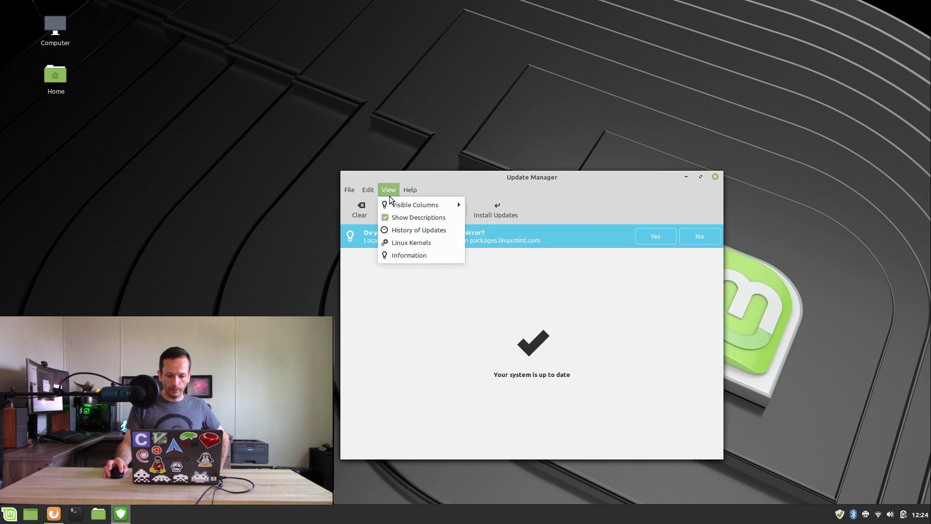
click(401, 247)
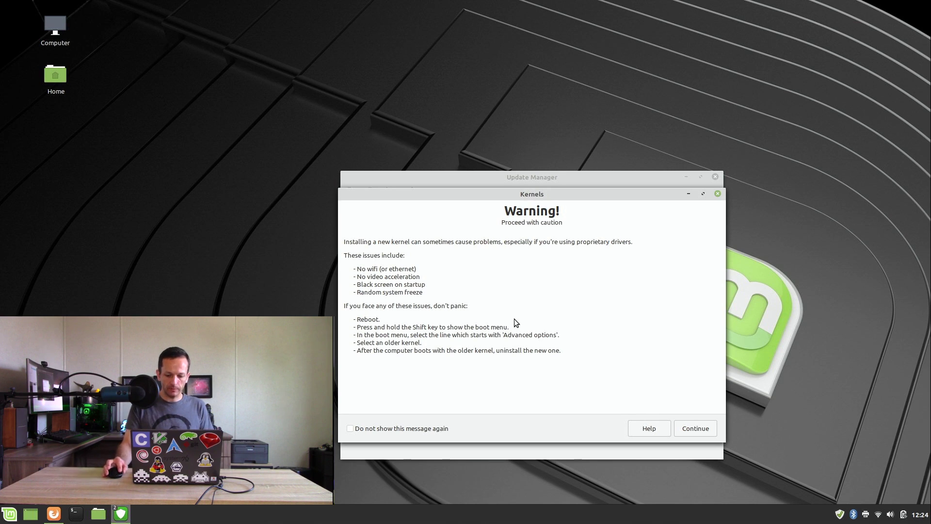
click(699, 431)
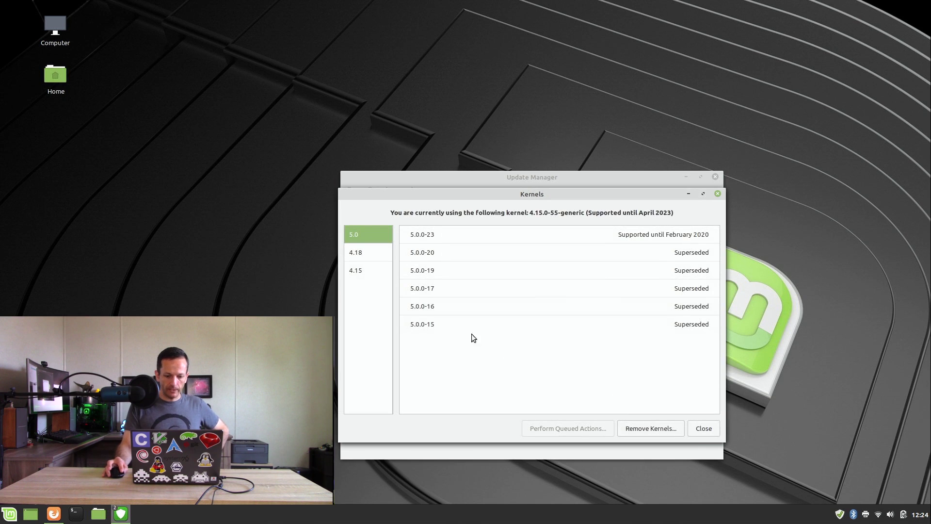
Step: Browse the 4.18, 4.15 and 5.0 kernel series lists
click(357, 253)
click(357, 272)
click(360, 252)
click(359, 235)
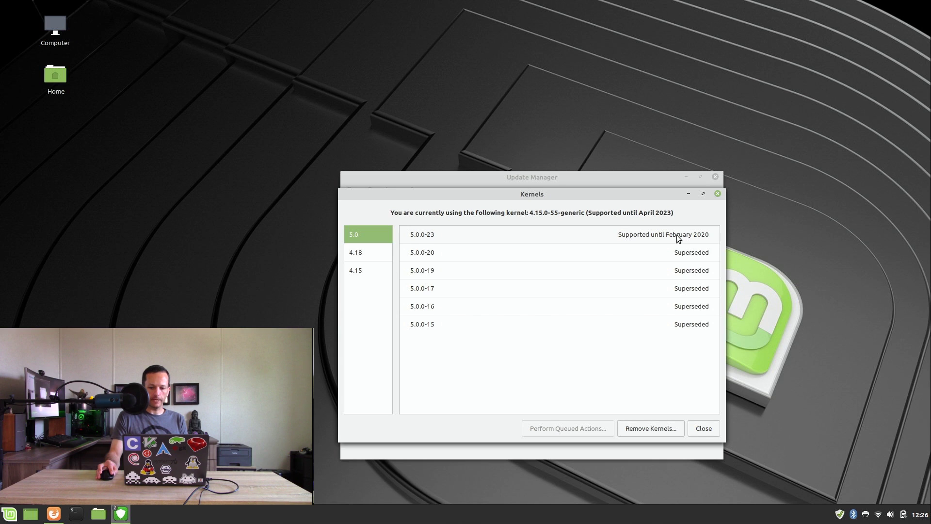
Step: Select the 4.15 kernel series and request removal of the older 4.15.0-54-generic kernel
click(359, 255)
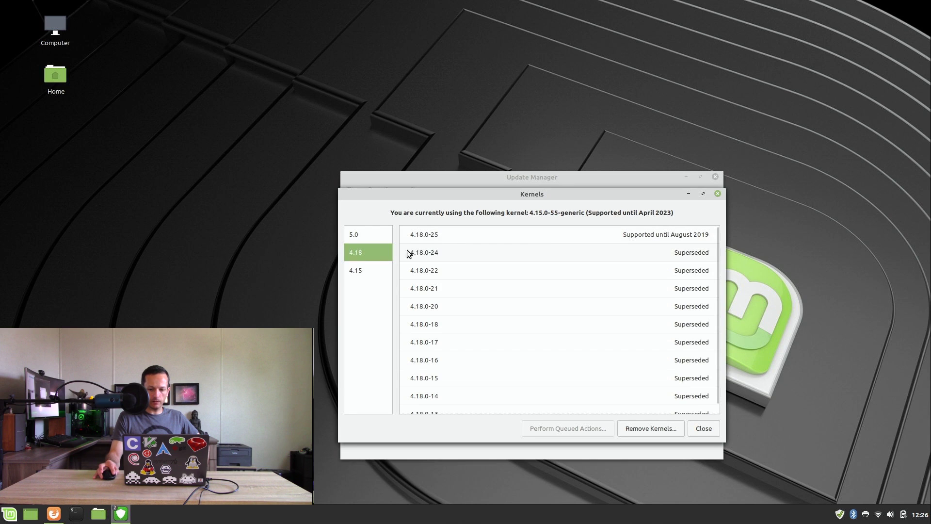
click(349, 267)
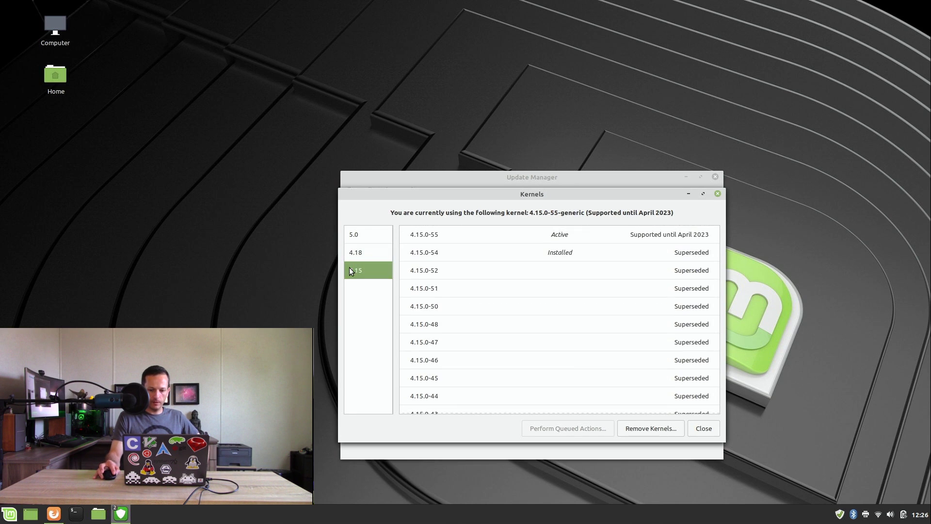
click(645, 430)
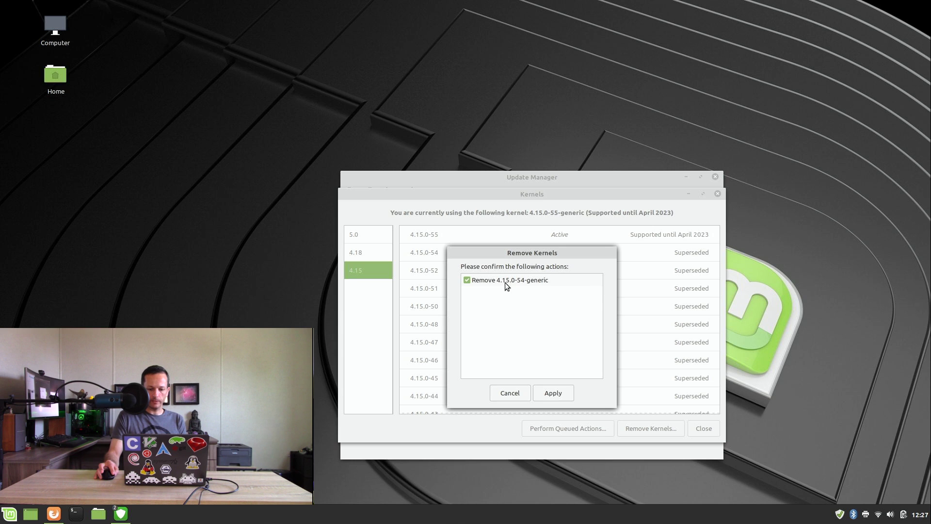
Step: Apply removal of kernel 4.15.0-54-generic and authenticate with the password
click(558, 392)
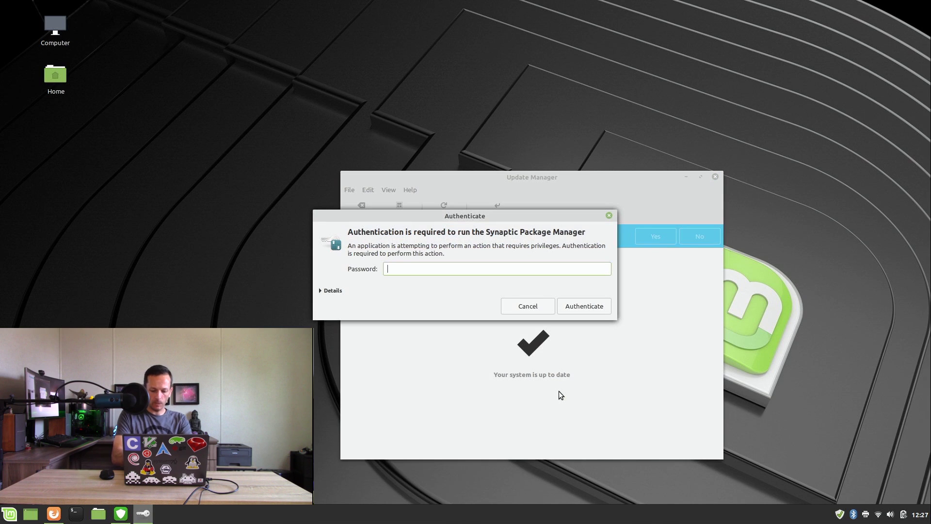
text(•••••••)
key(Return)
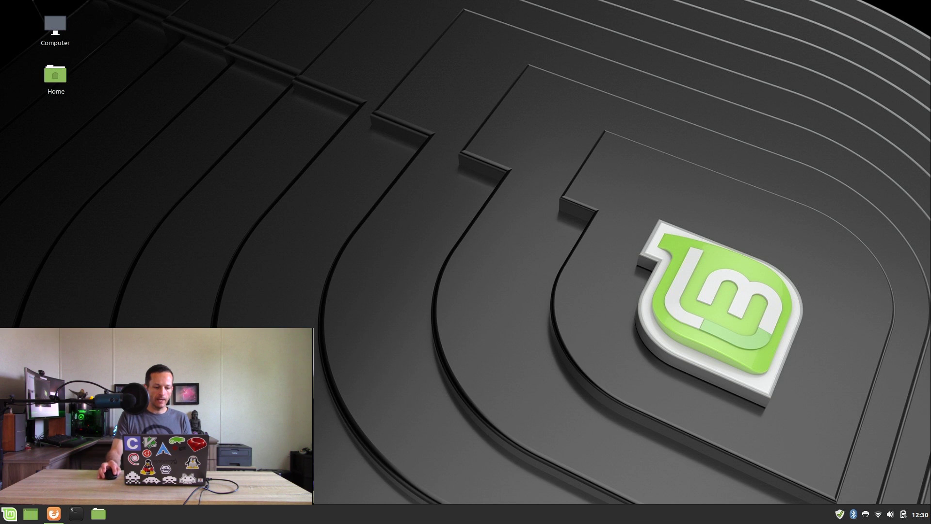
Step: Open the Home folder, then open Computer from the desktop, move it top-left and close it
click(4, 515)
click(25, 374)
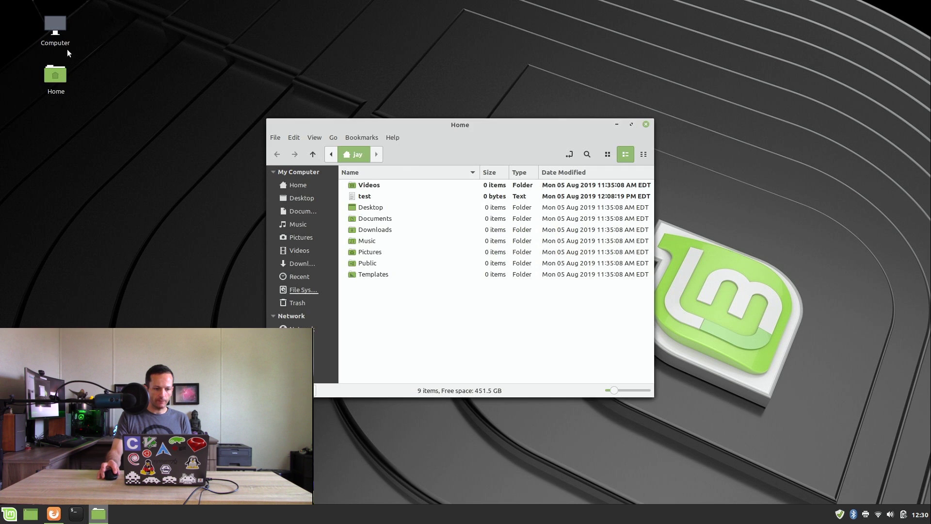
double_click(55, 24)
drag(380, 131, 309, 221)
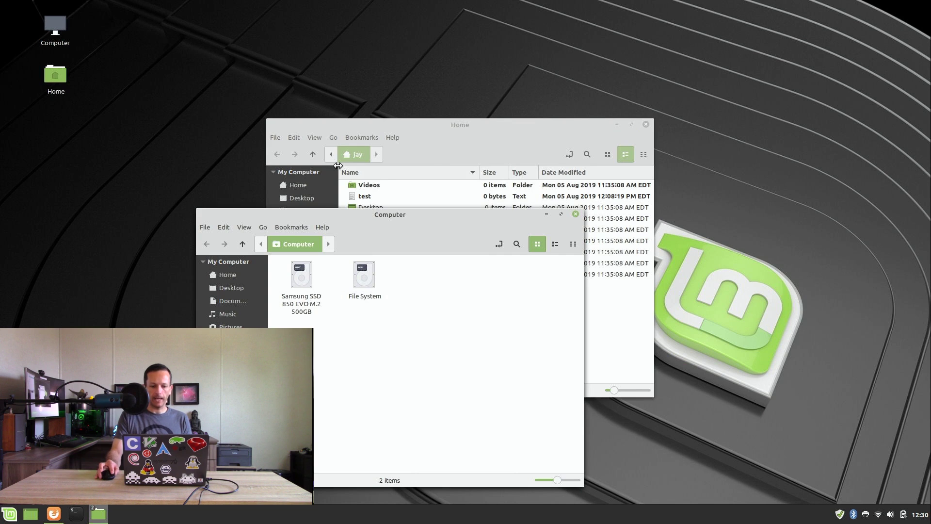
drag(374, 216, 210, 32)
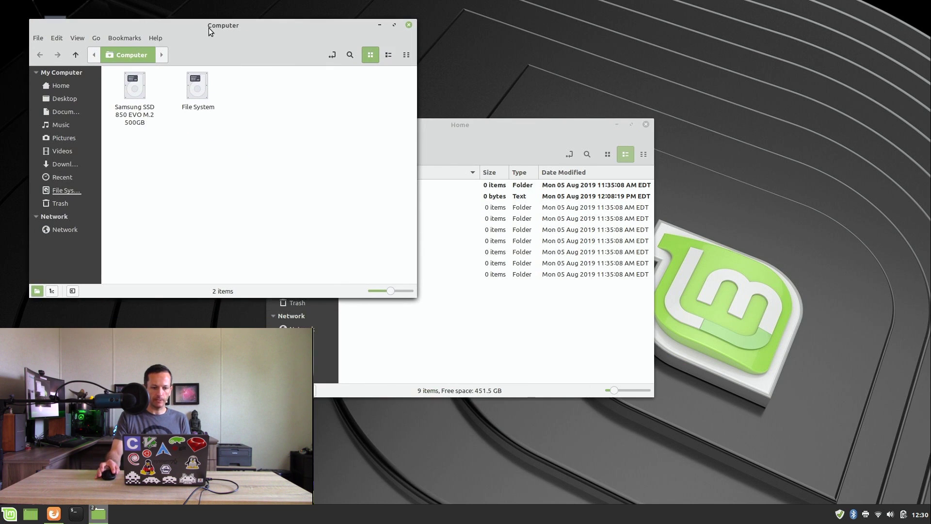
click(408, 25)
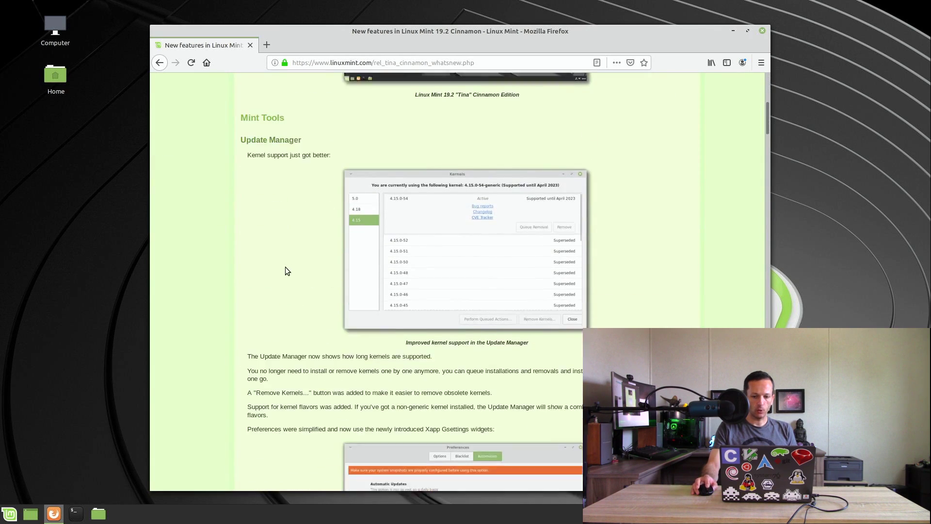
Step: Scroll the Linux Mint 19.2 new-features page down to System improvements and Boot-Repair
scroll(286, 269, down, 10)
scroll(286, 270, down, 10)
scroll(287, 268, down, 10)
scroll(286, 269, down, 3)
scroll(287, 270, down, 3)
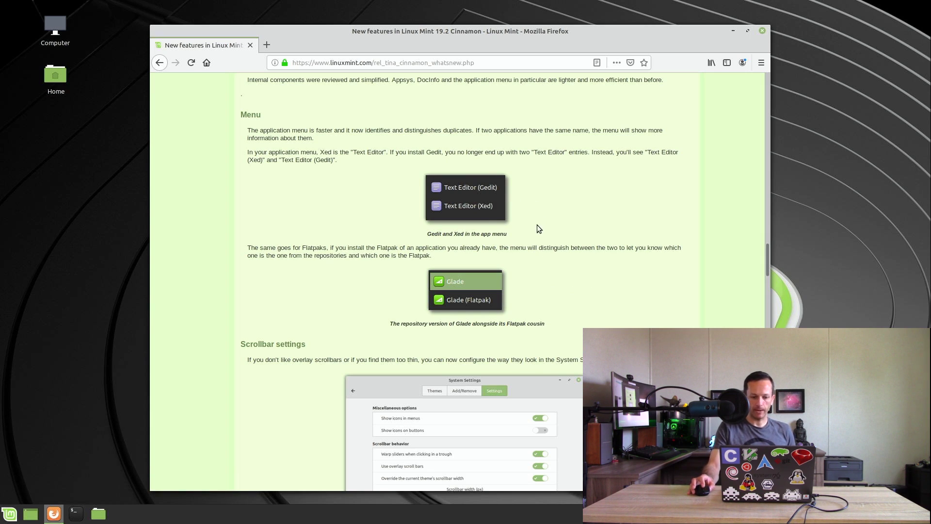
scroll(536, 240, down, 9)
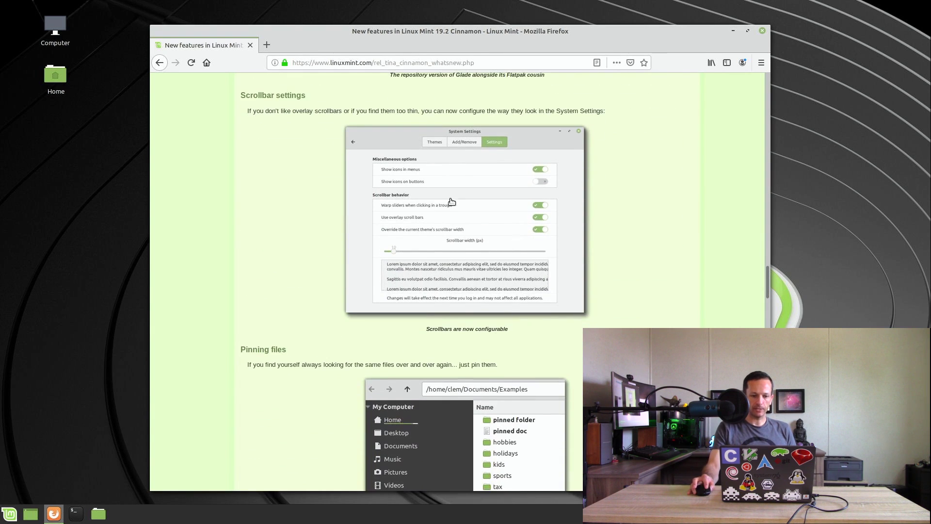
scroll(476, 228, down, 5)
scroll(427, 271, down, 12)
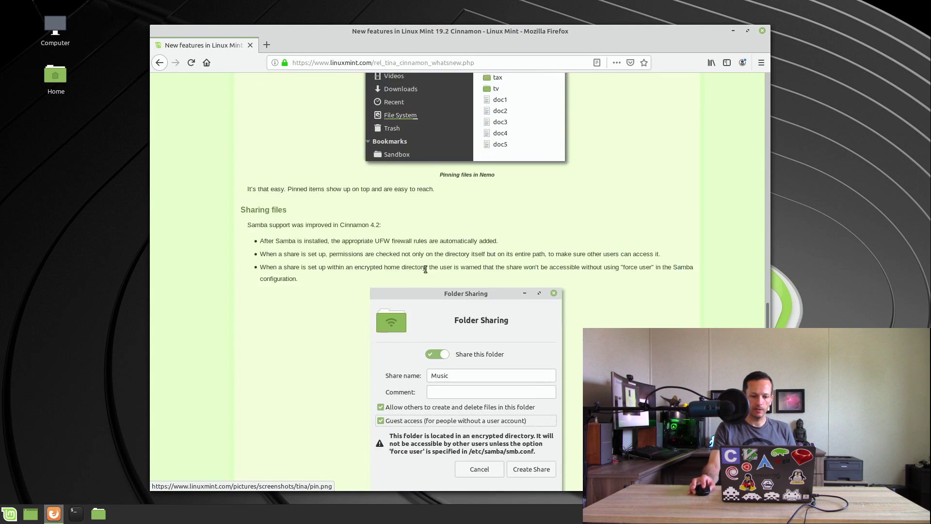
scroll(444, 237, down, 9)
scroll(448, 236, down, 5)
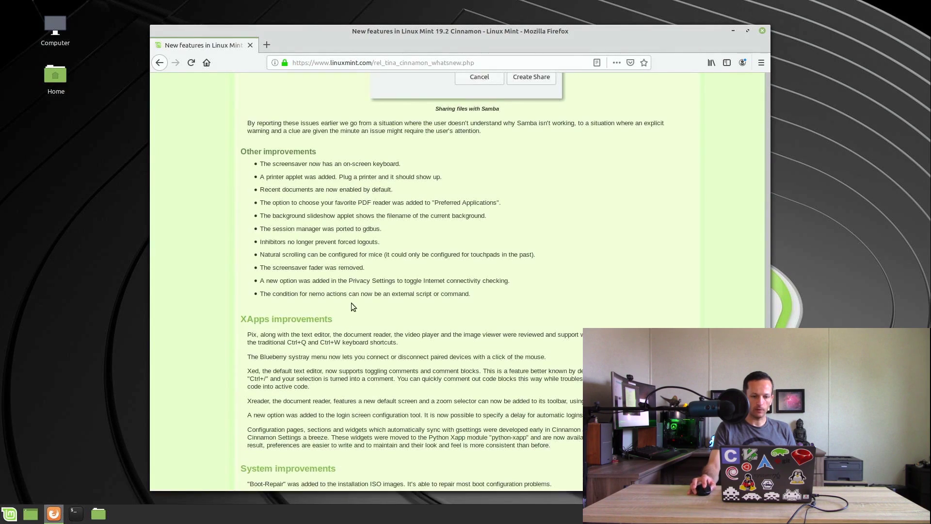
scroll(377, 293, down, 5)
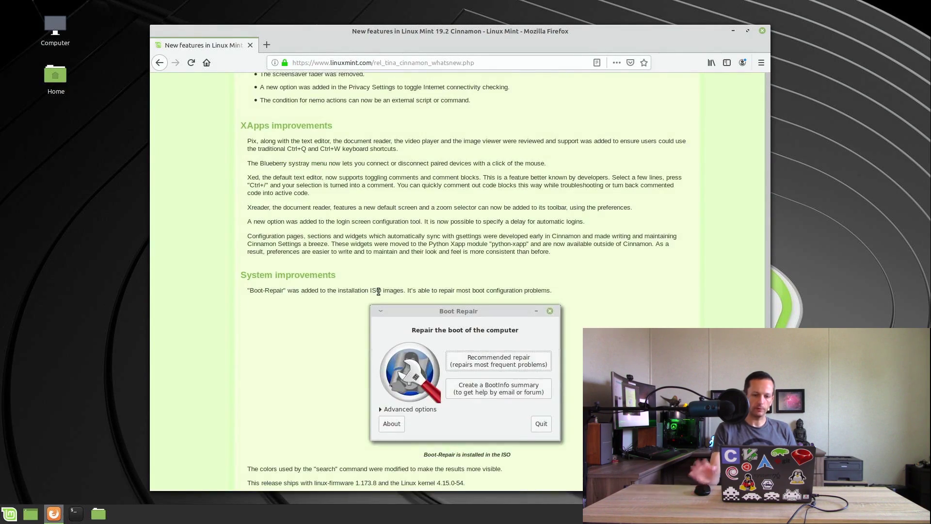